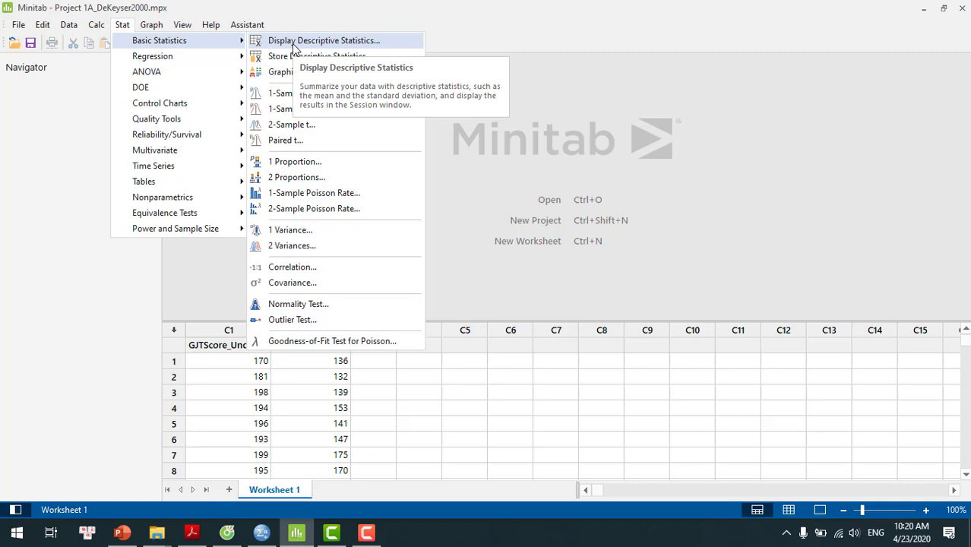
# Step: Set up Display Descriptive Statistics for GJTScore_Over 15, excluding SE of mean and including Variance
pyautogui.click(293, 44)
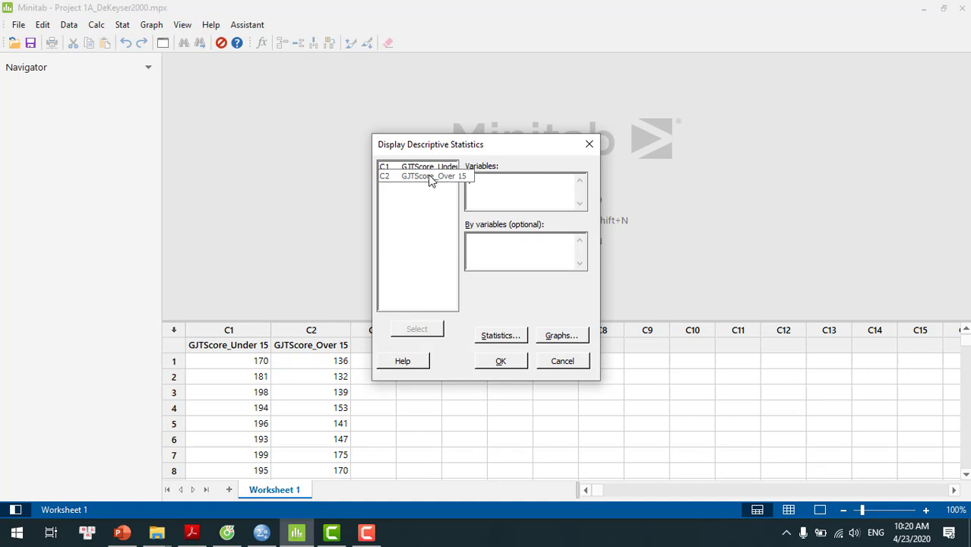
pyautogui.doubleClick(429, 175)
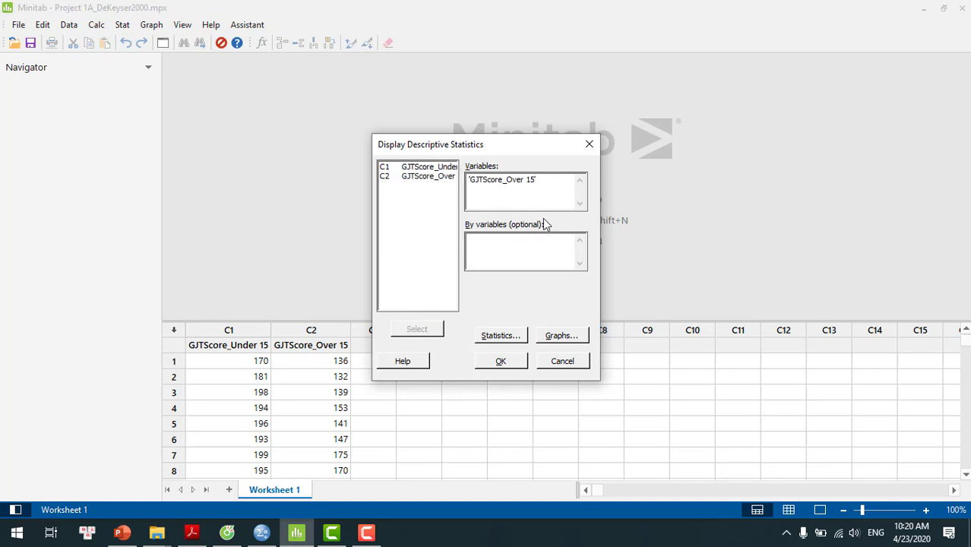
pyautogui.click(501, 337)
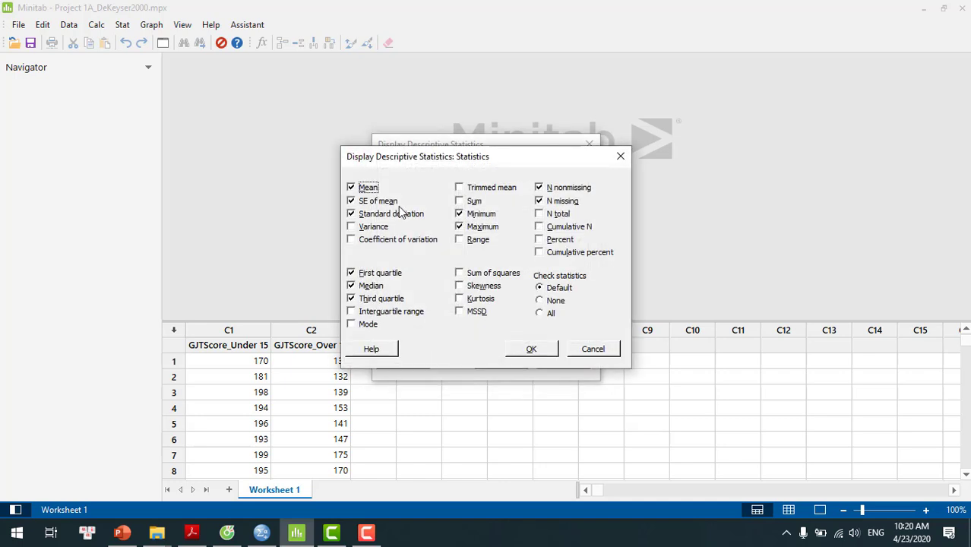
pyautogui.click(352, 202)
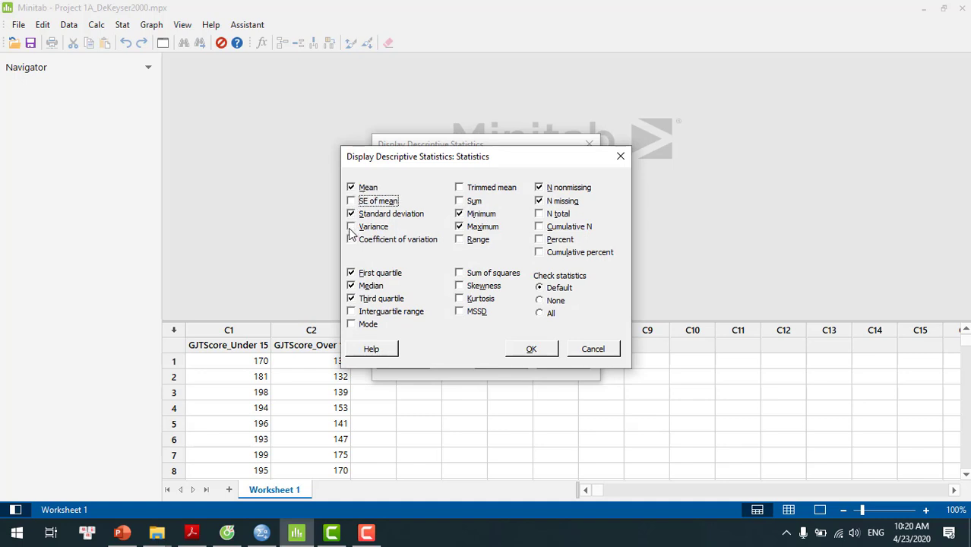
pyautogui.click(354, 228)
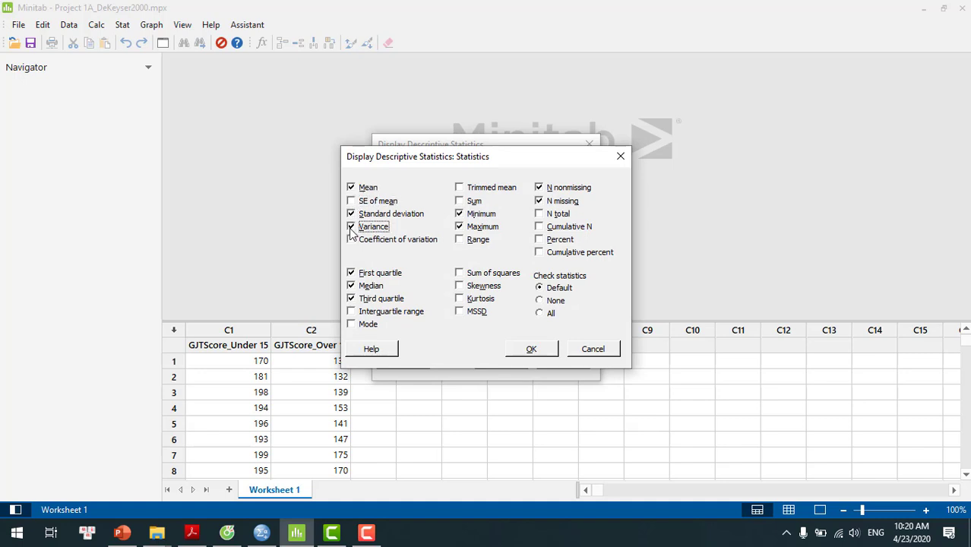
# Step: Exclude Minimum, Maximum, N nonmissing and N missing from the statistics, and include Range
pyautogui.click(459, 215)
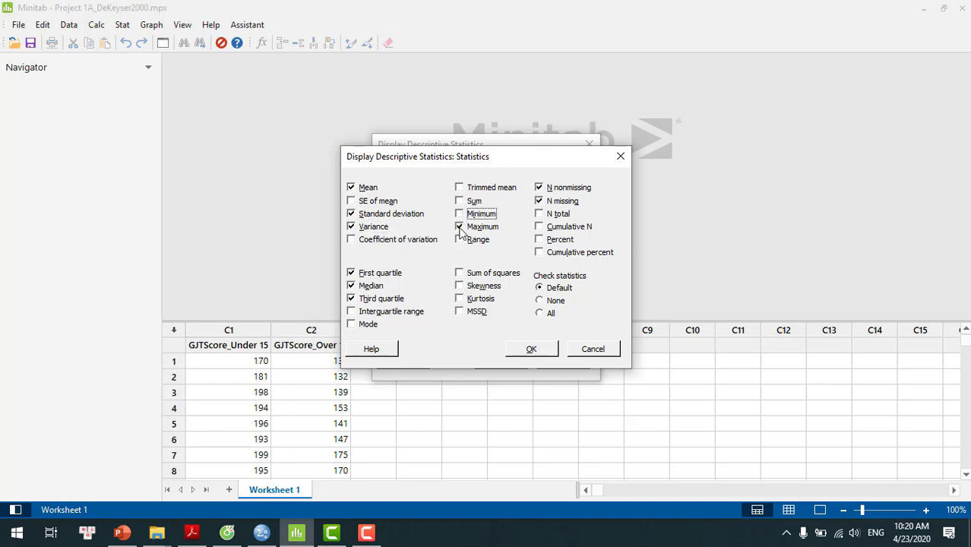
pyautogui.click(459, 227)
pyautogui.click(460, 240)
pyautogui.click(540, 189)
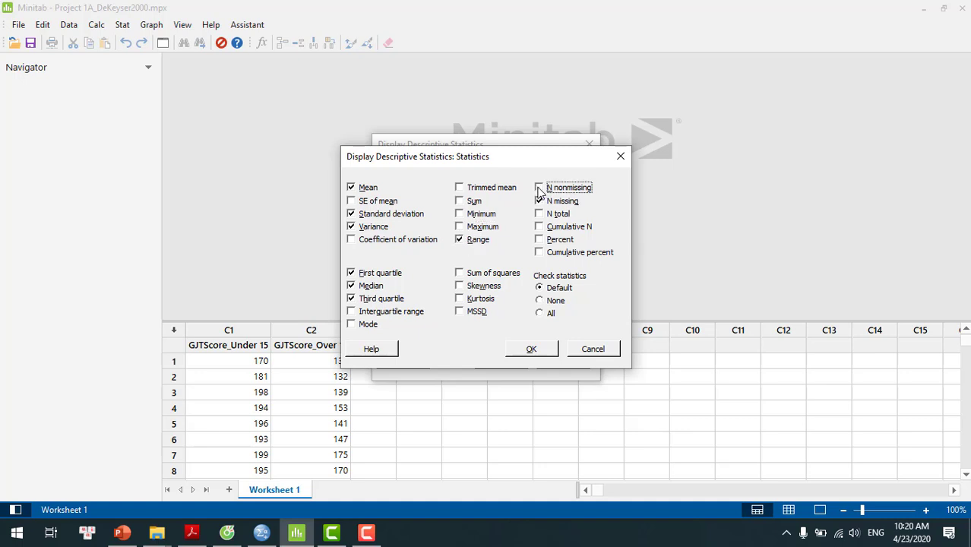
pyautogui.click(539, 202)
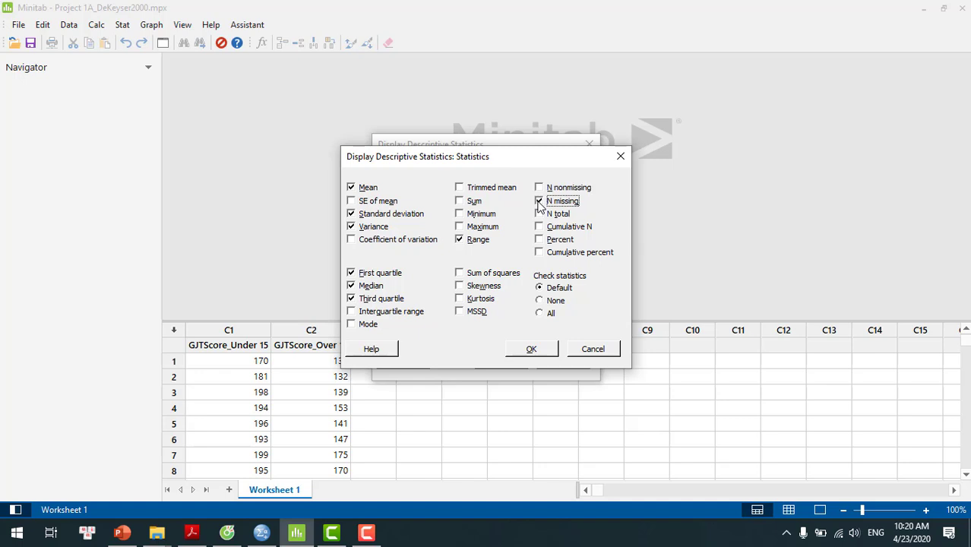
# Step: Exclude the first and third quartiles, include Interquartile range while keeping Median, and generate the descriptive statistics
pyautogui.click(350, 274)
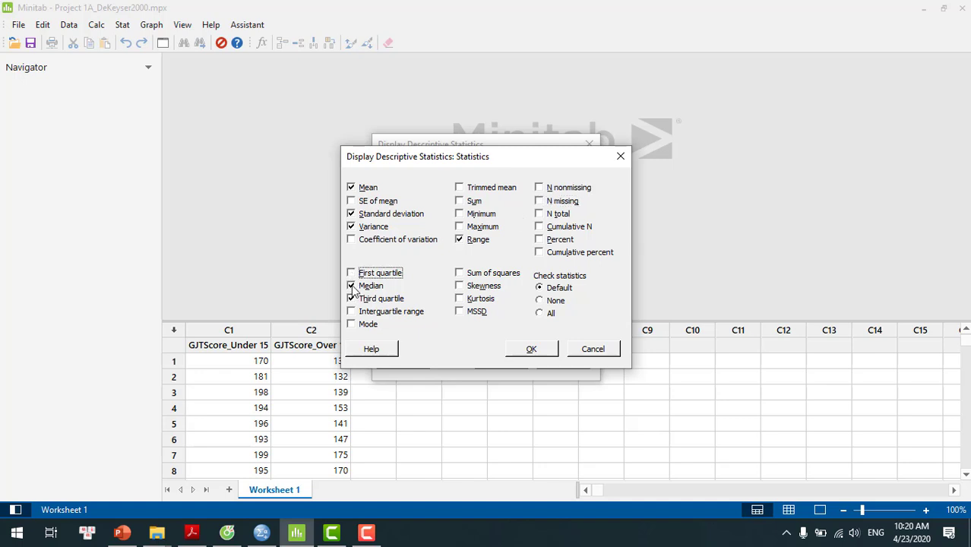
pyautogui.click(351, 286)
pyautogui.click(351, 299)
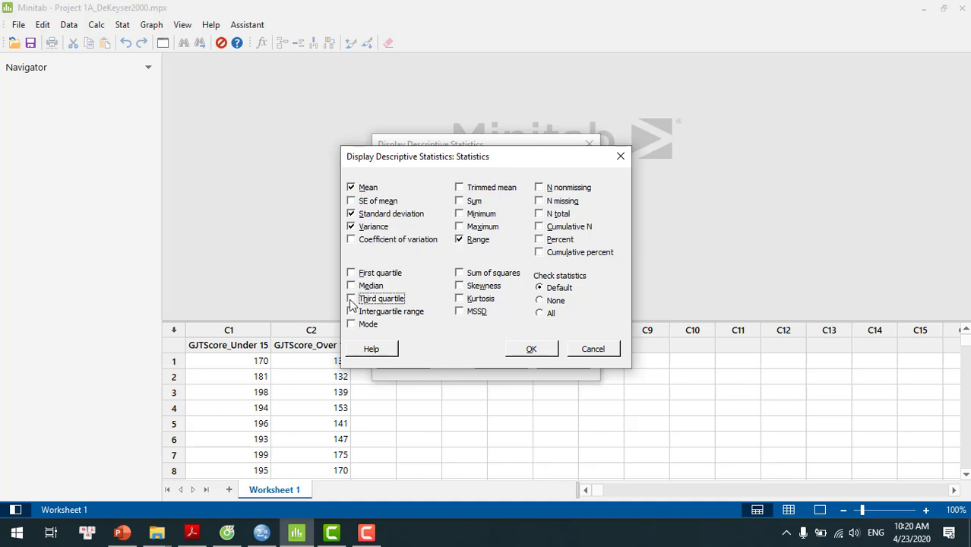
pyautogui.click(350, 312)
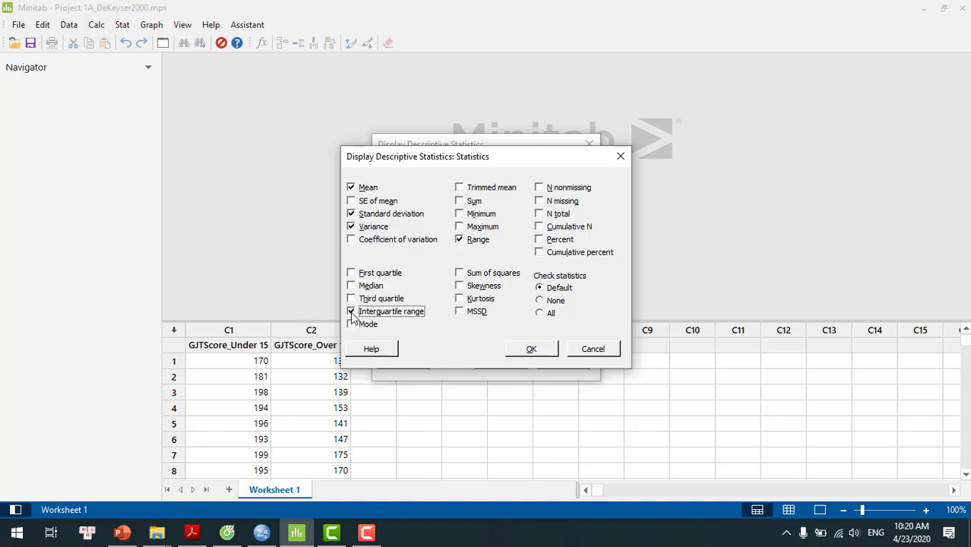
pyautogui.click(352, 286)
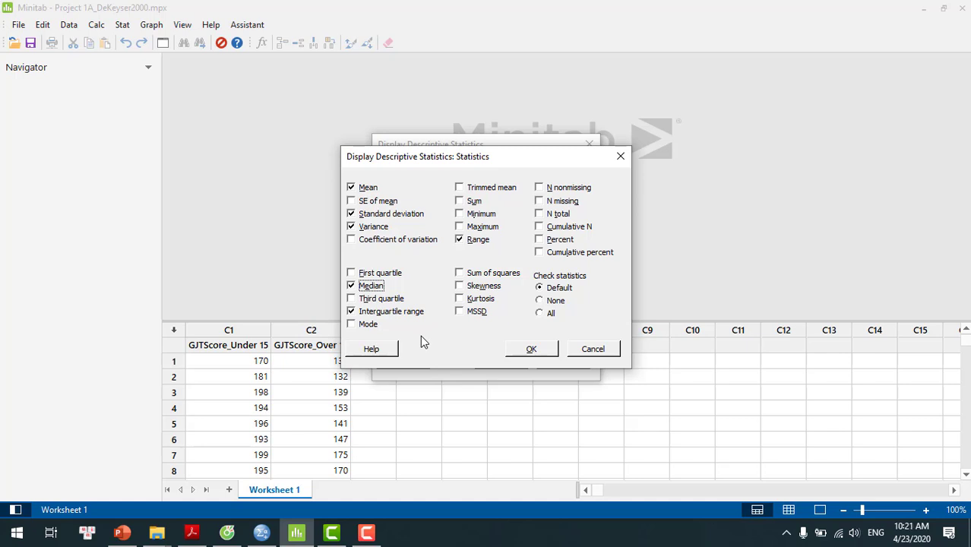
pyautogui.click(531, 349)
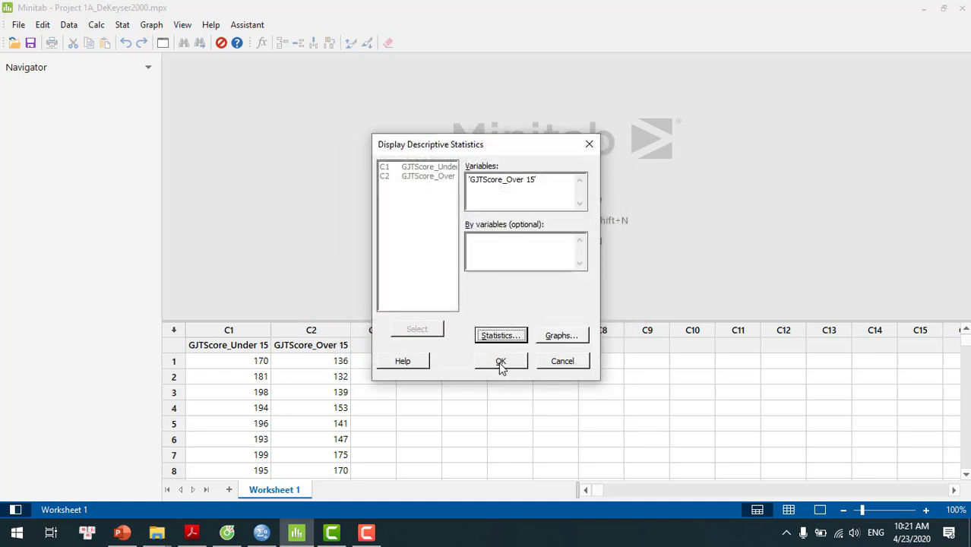
pyautogui.click(500, 363)
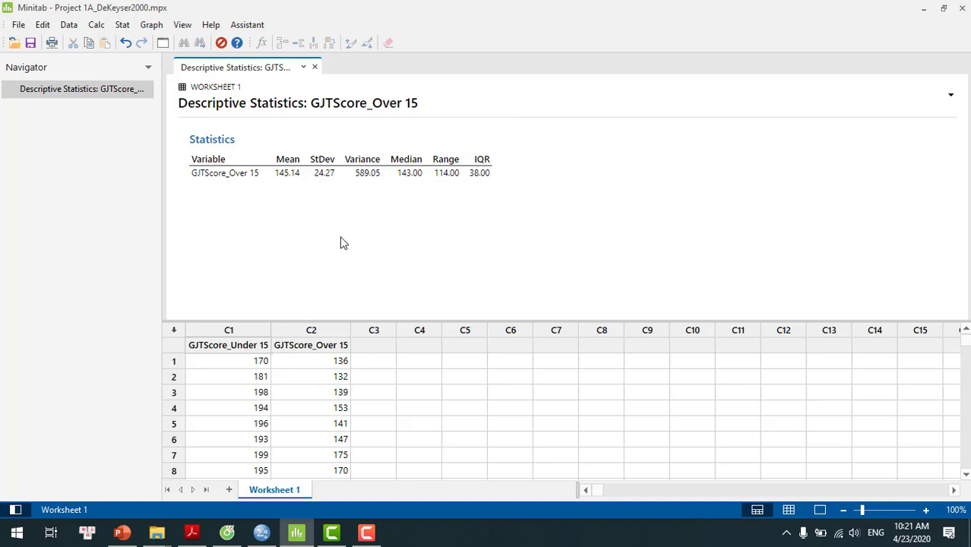
# Step: Create a With Fit histogram of GJTScore_Over 15
pyautogui.click(151, 27)
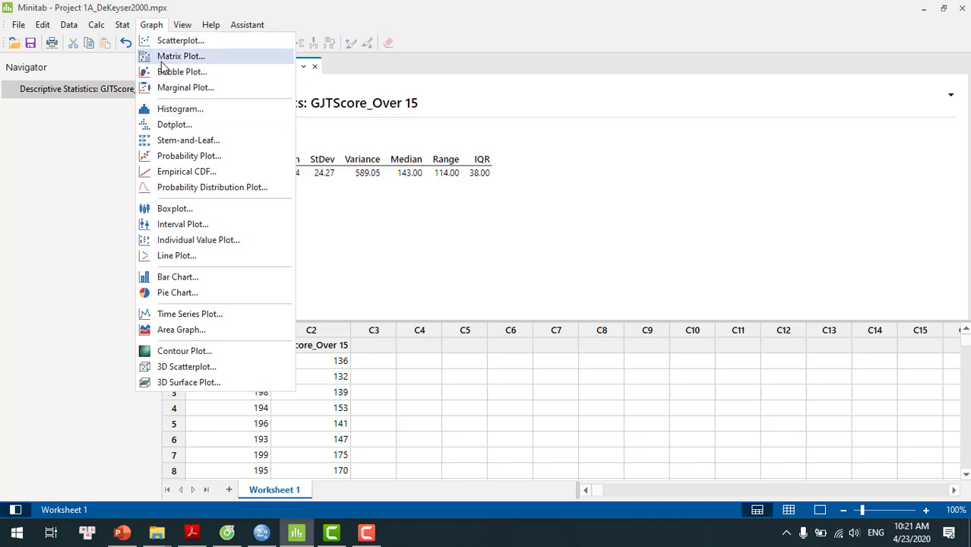
pyautogui.click(165, 111)
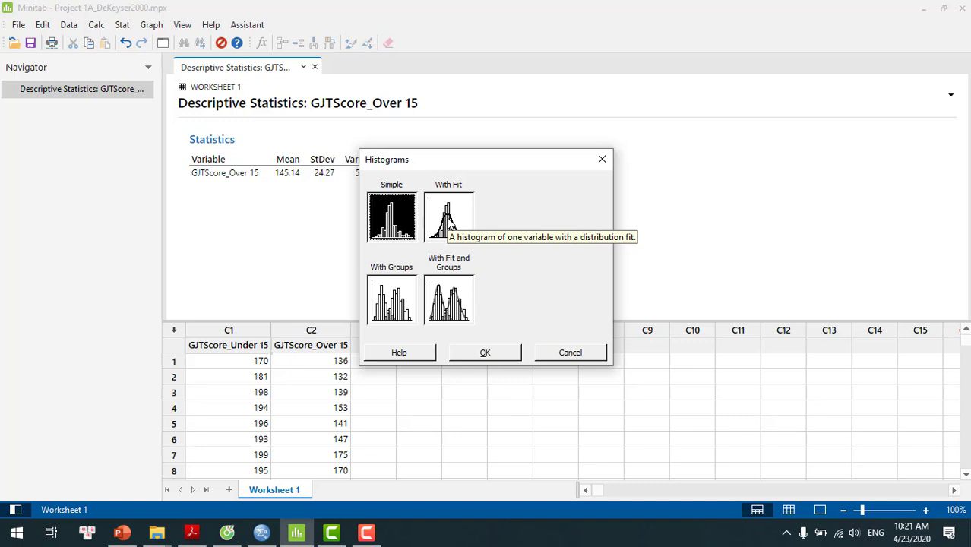
pyautogui.click(448, 218)
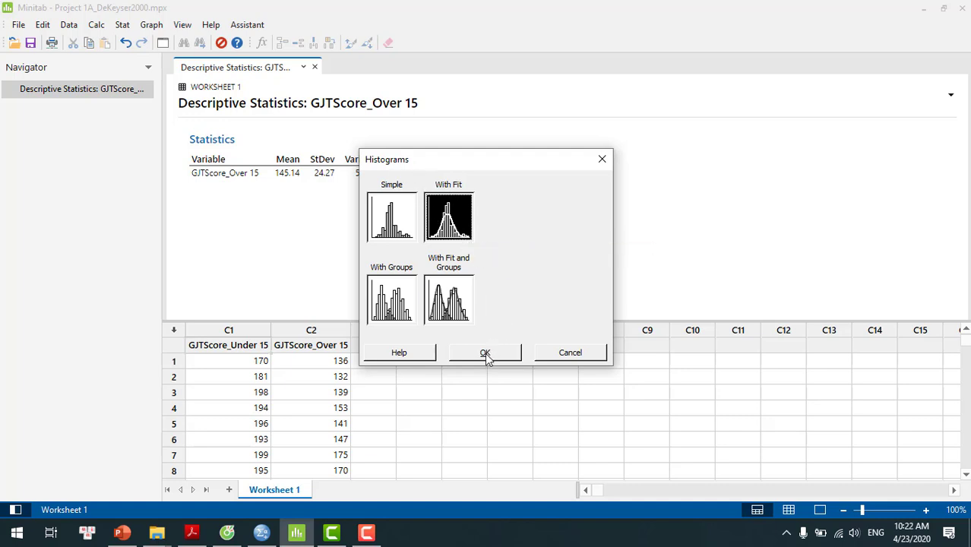
pyautogui.click(487, 354)
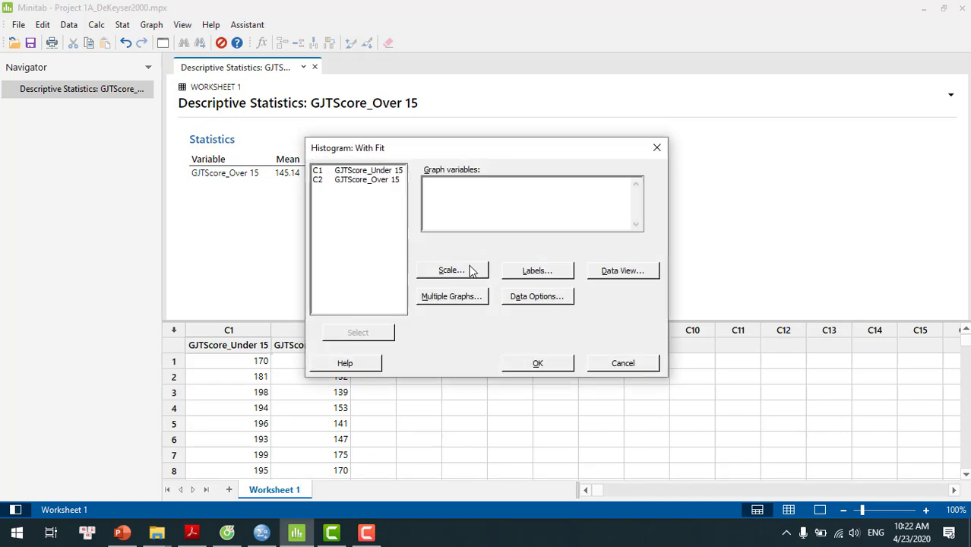
pyautogui.doubleClick(383, 187)
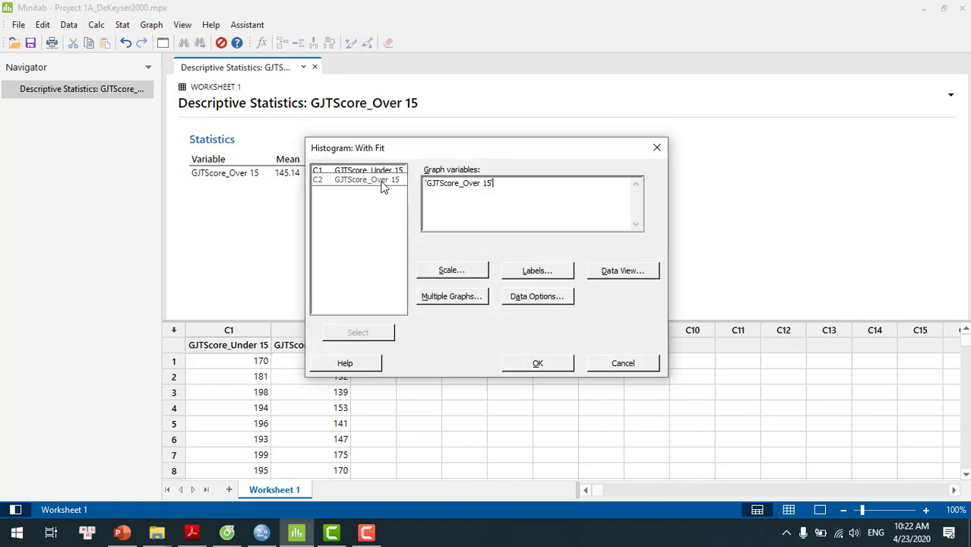
pyautogui.click(542, 362)
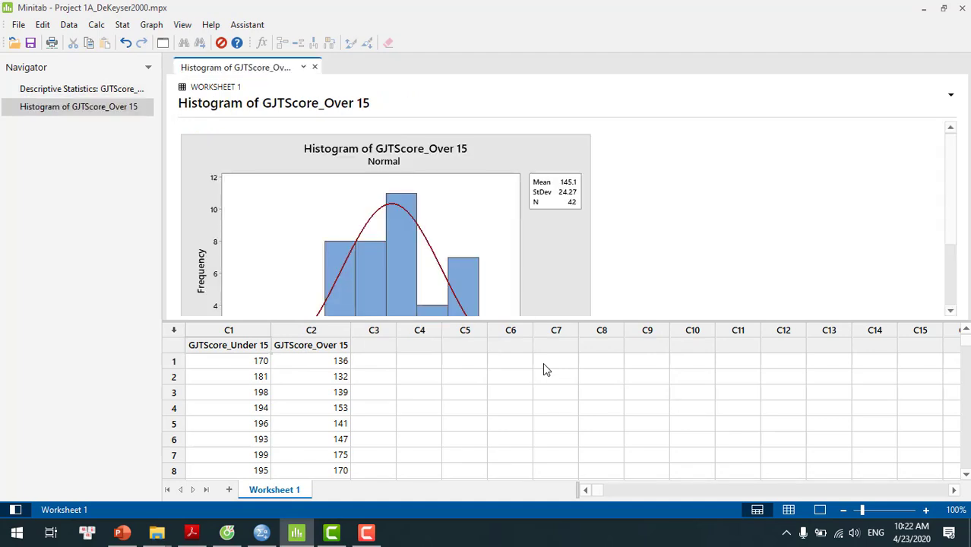
# Step: Examine the enlarged histogram of GJTScore_Over 15 against its fitted normal curve, then close it without changes
pyautogui.doubleClick(462, 212)
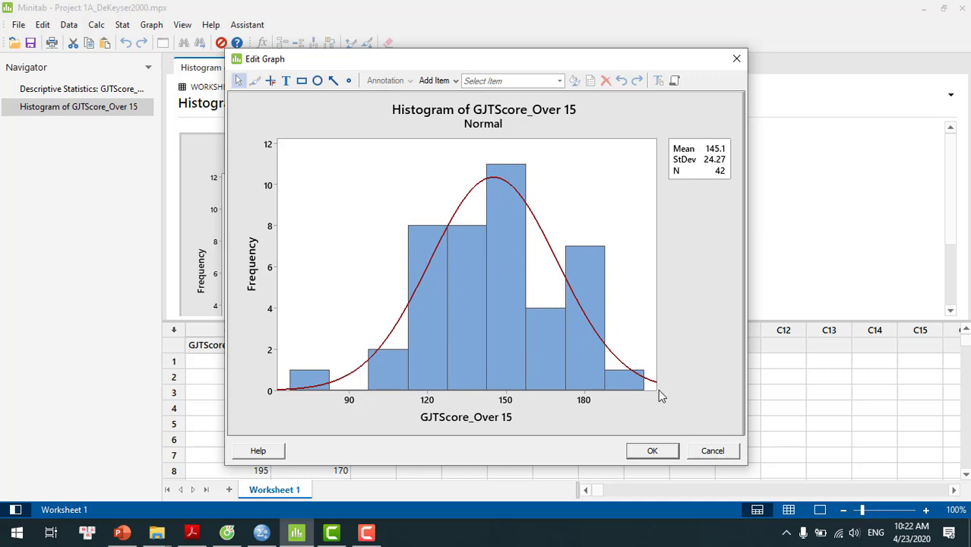
pyautogui.moveTo(581, 372)
pyautogui.moveTo(522, 354)
pyautogui.click(712, 451)
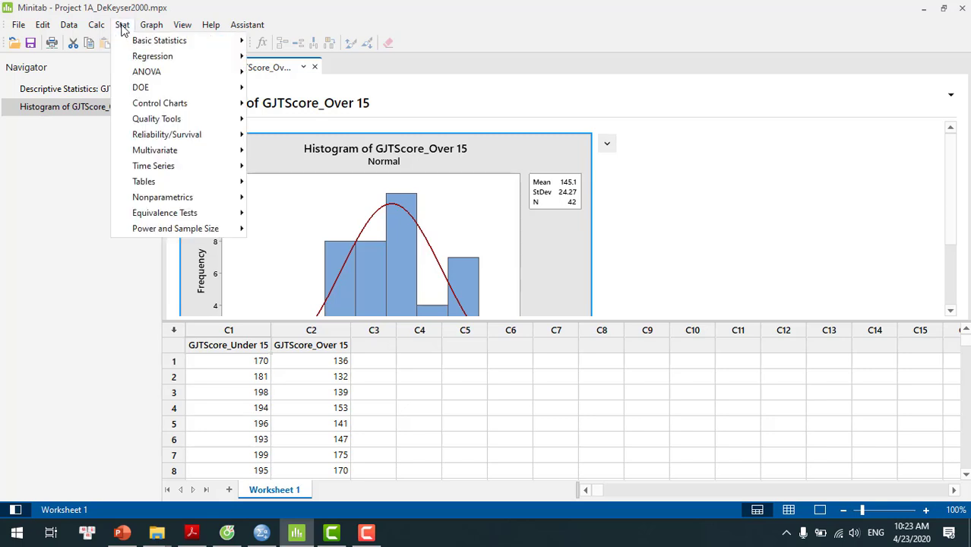
# Step: Run a Ryan-Joiner normality test on GJTScore_Over 15 without percentile lines
pyautogui.moveTo(129, 47)
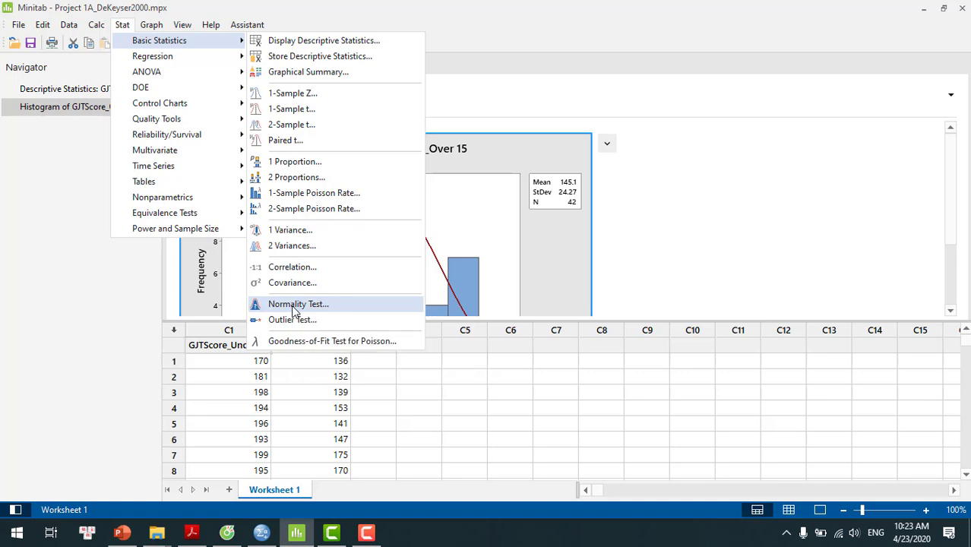
pyautogui.click(293, 304)
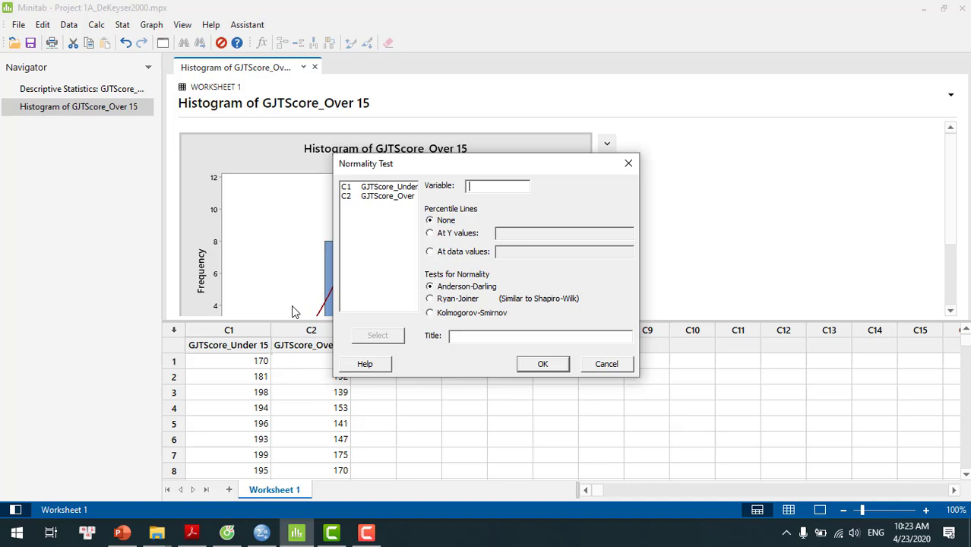
pyautogui.doubleClick(382, 197)
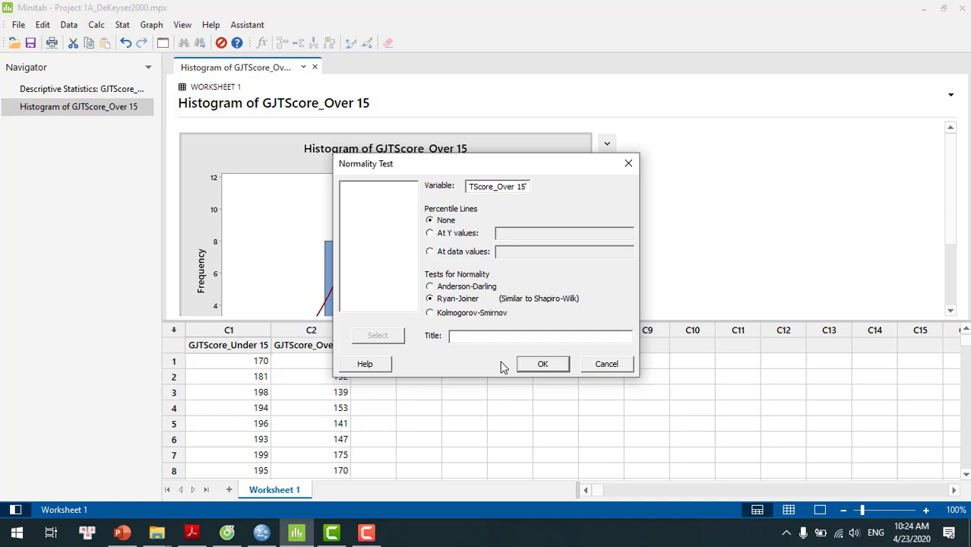
pyautogui.click(542, 364)
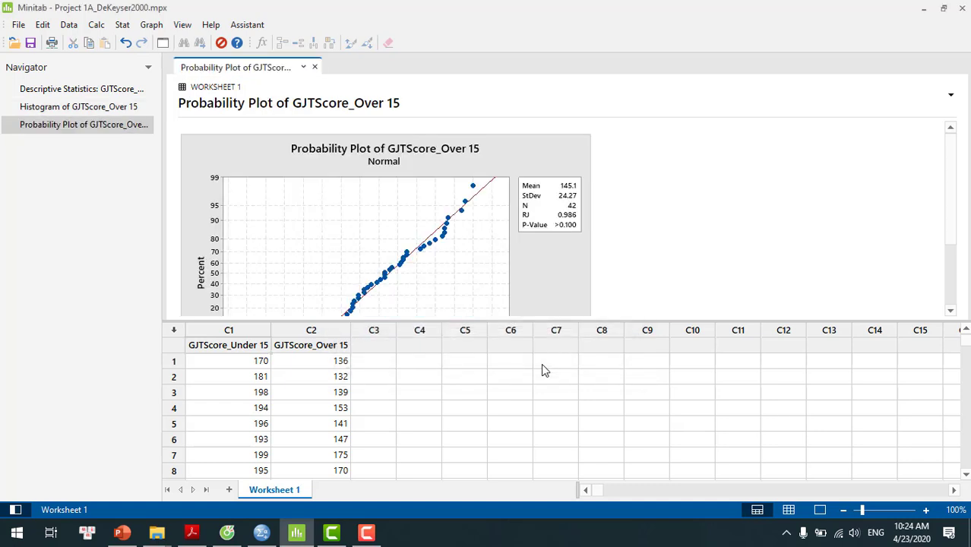
# Step: Examine the enlarged probability plot of GJTScore_Over 15, comparing the points with the fitted line and checking the P-value
pyautogui.doubleClick(477, 291)
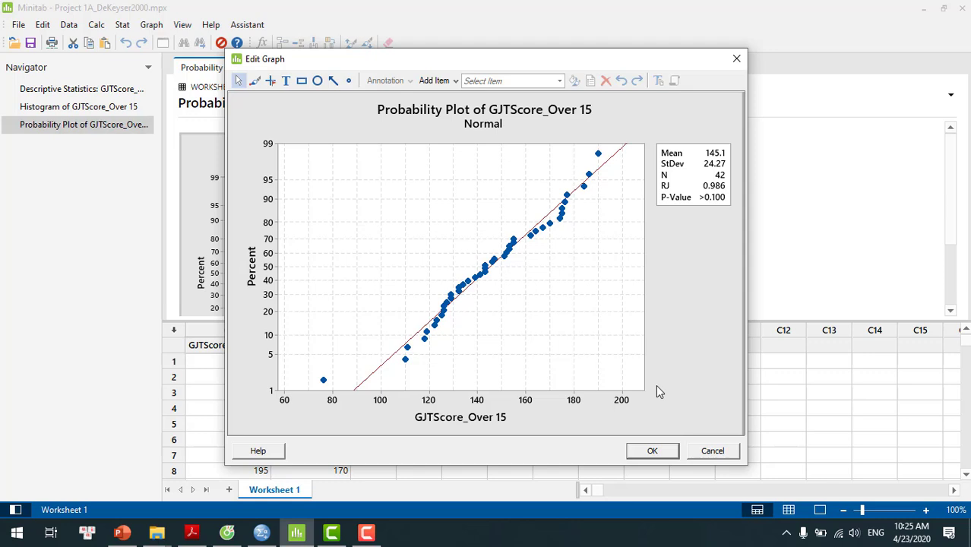
pyautogui.click(650, 448)
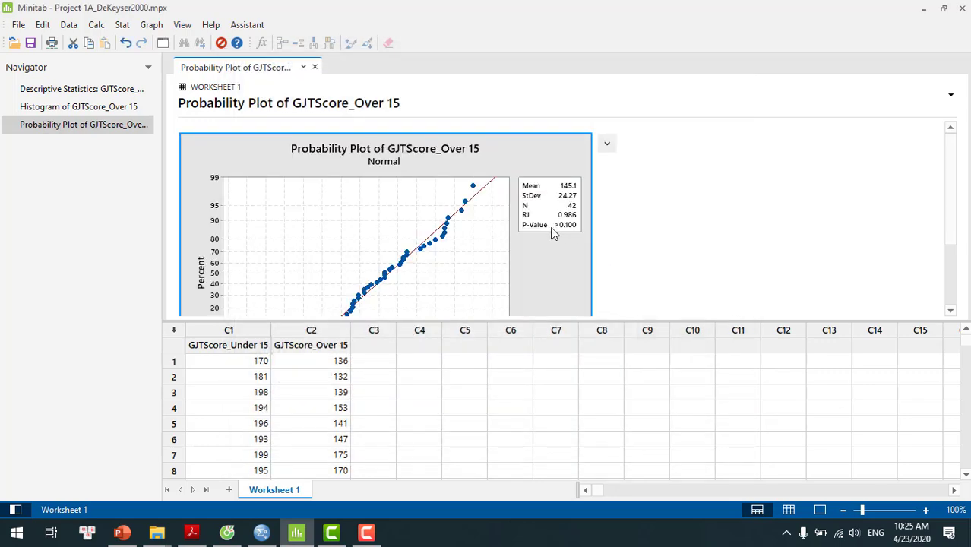
pyautogui.doubleClick(462, 283)
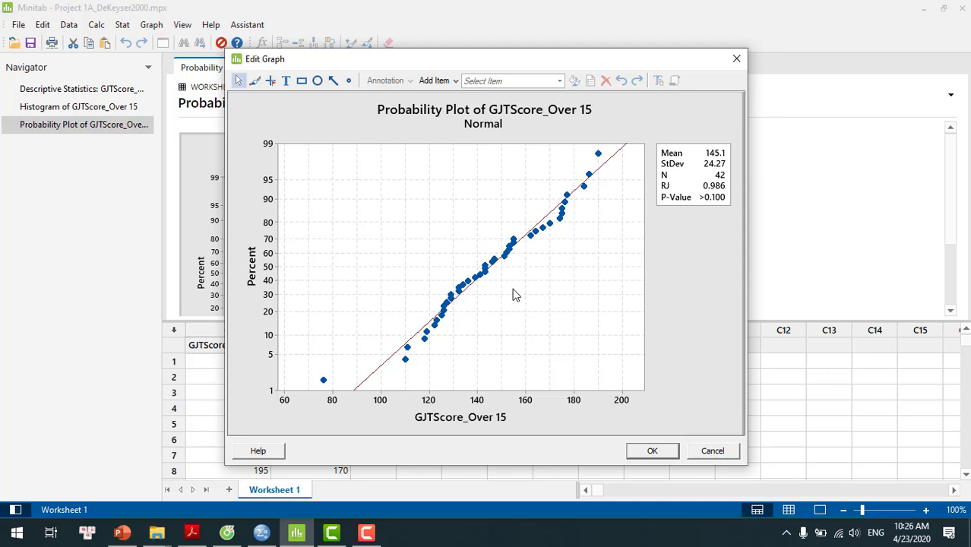
pyautogui.click(650, 451)
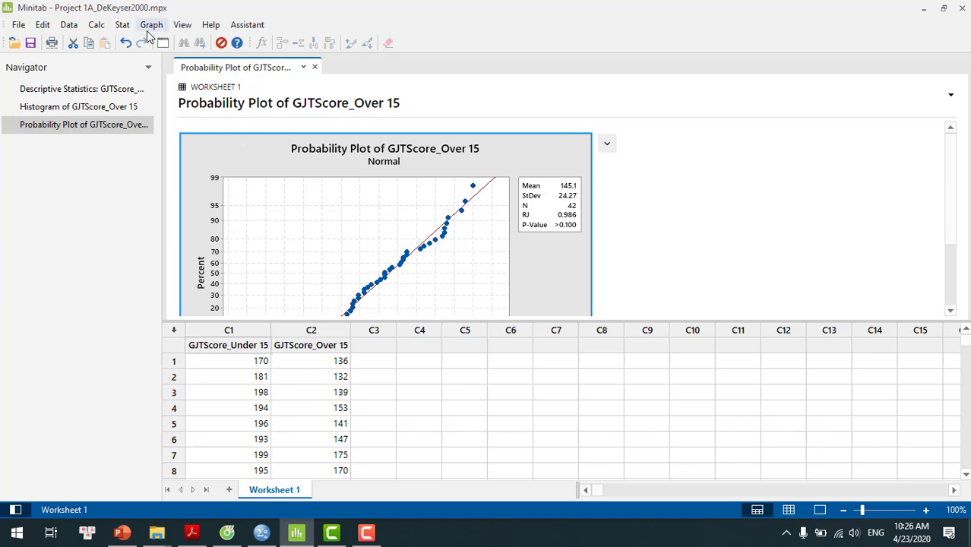
# Step: Display descriptive statistics for GJTScore_Under 15, using mean, standard deviation, variance, median, range and interquartile range
pyautogui.click(121, 29)
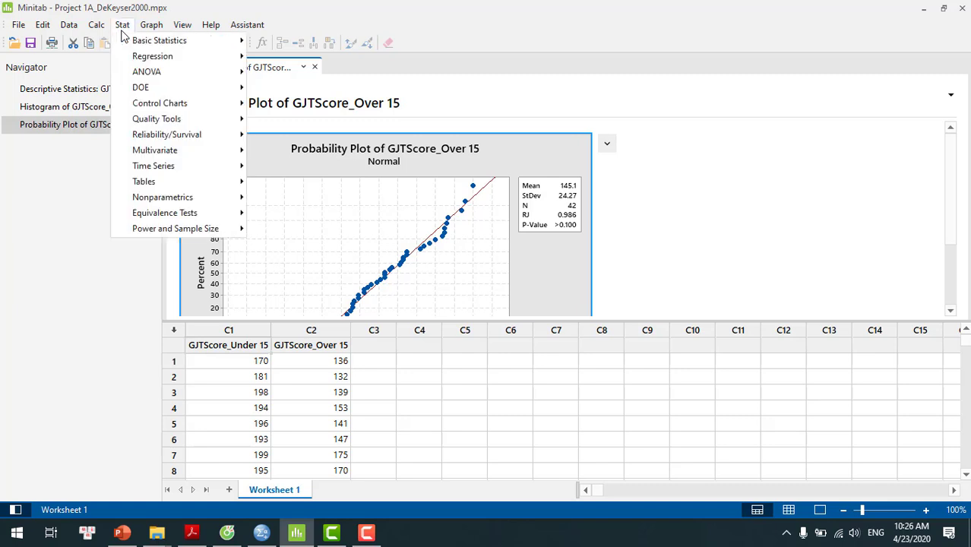
pyautogui.moveTo(133, 43)
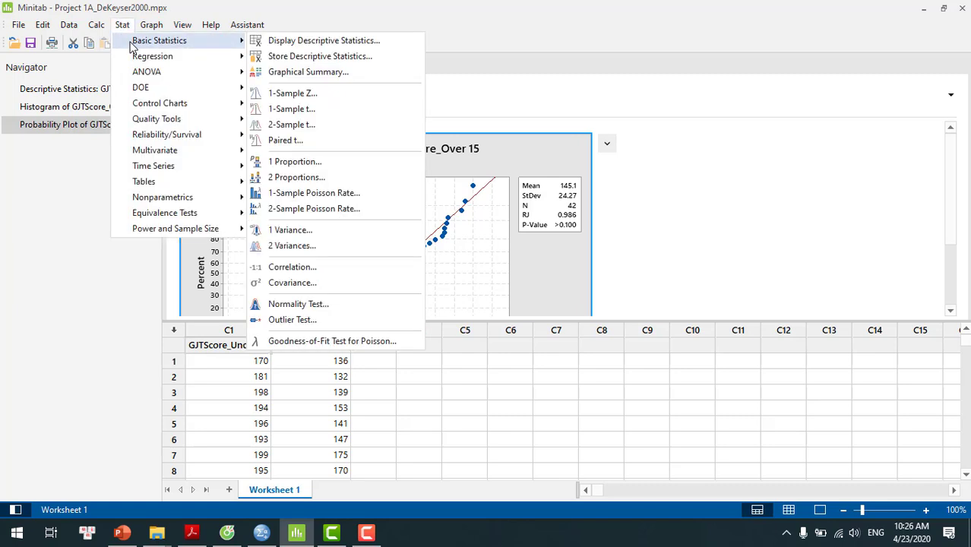
pyautogui.click(259, 45)
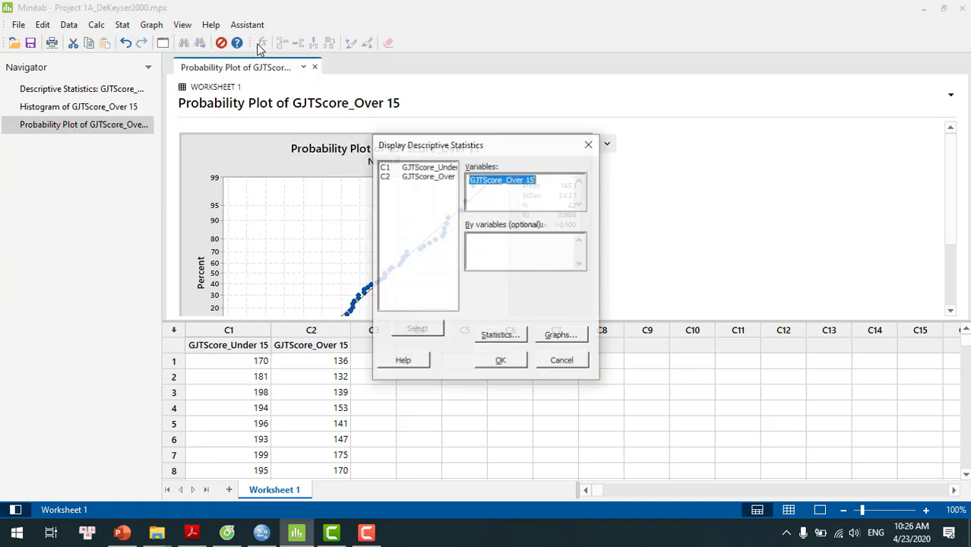
pyautogui.doubleClick(419, 169)
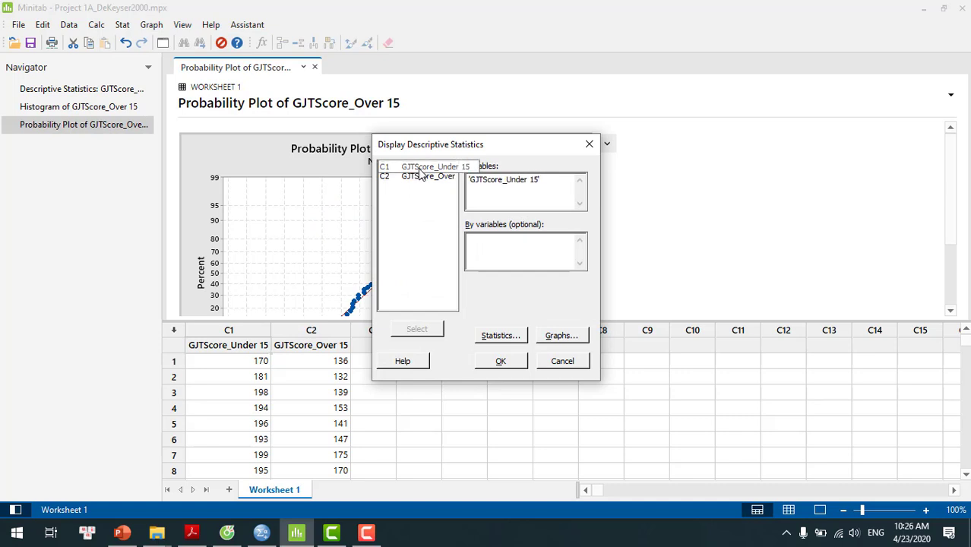
pyautogui.click(500, 334)
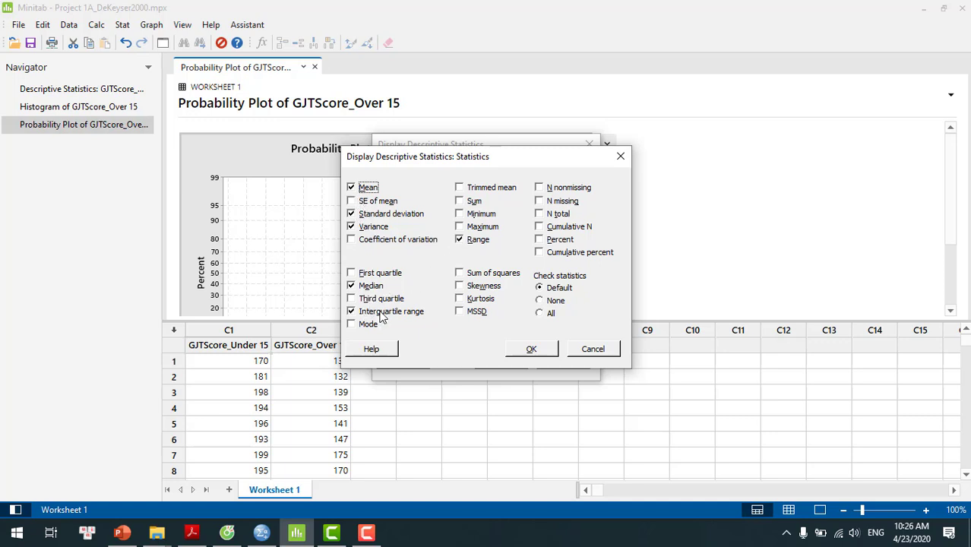
pyautogui.click(531, 348)
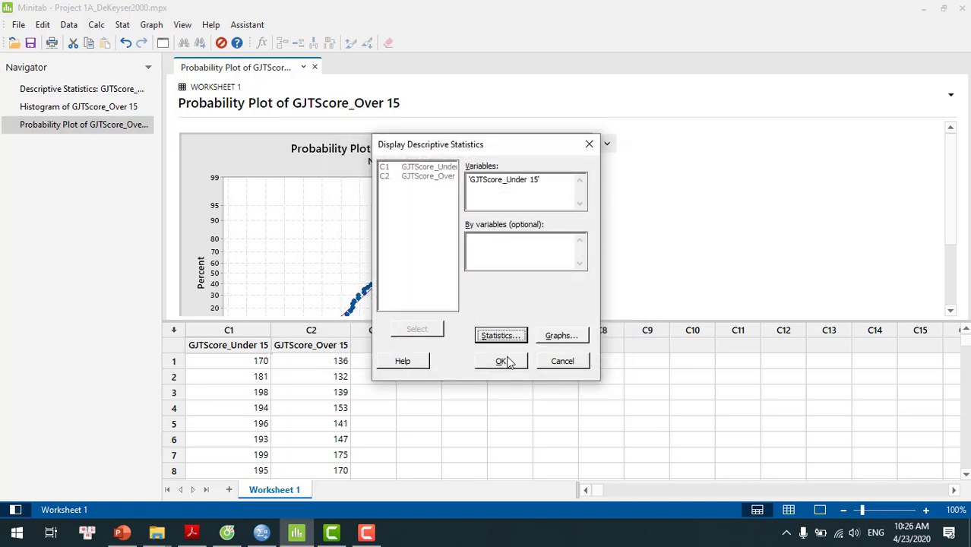
pyautogui.click(506, 362)
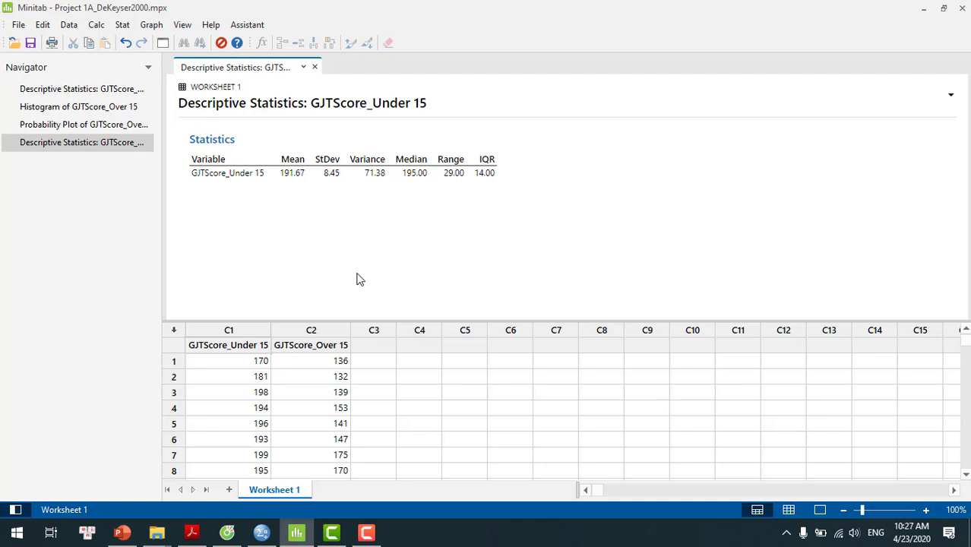
# Step: Create a With Fit histogram of GJTScore_Under 15 and examine it enlarged against its fitted normal curve
pyautogui.click(150, 26)
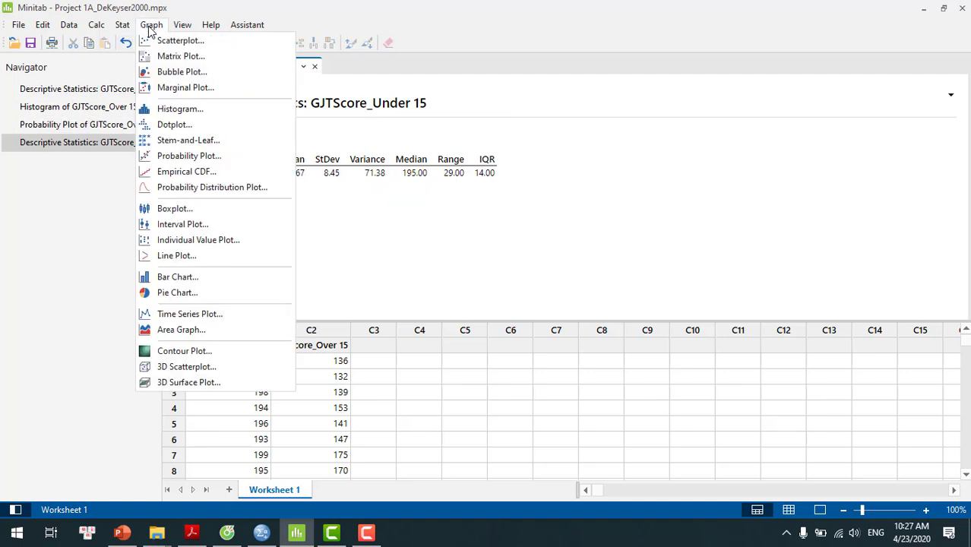
pyautogui.click(174, 111)
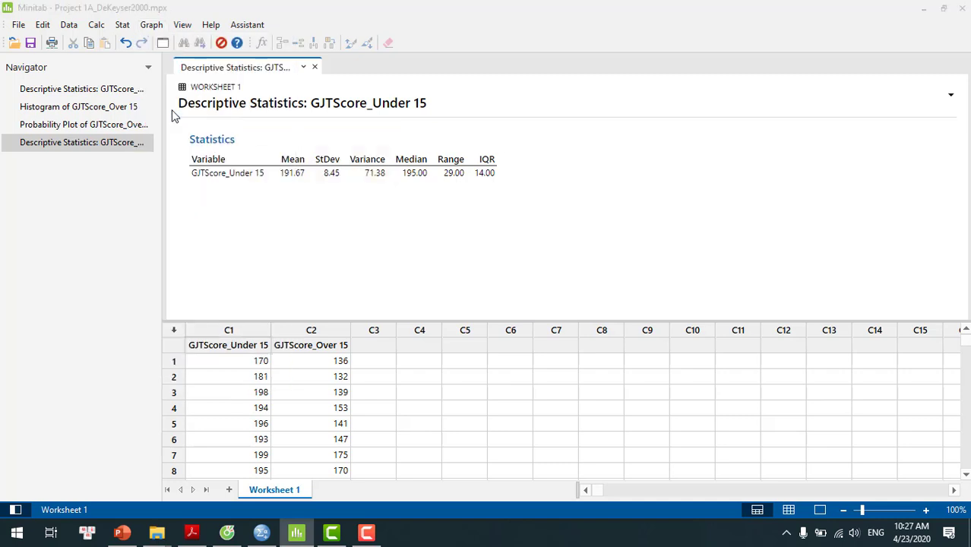
pyautogui.doubleClick(451, 225)
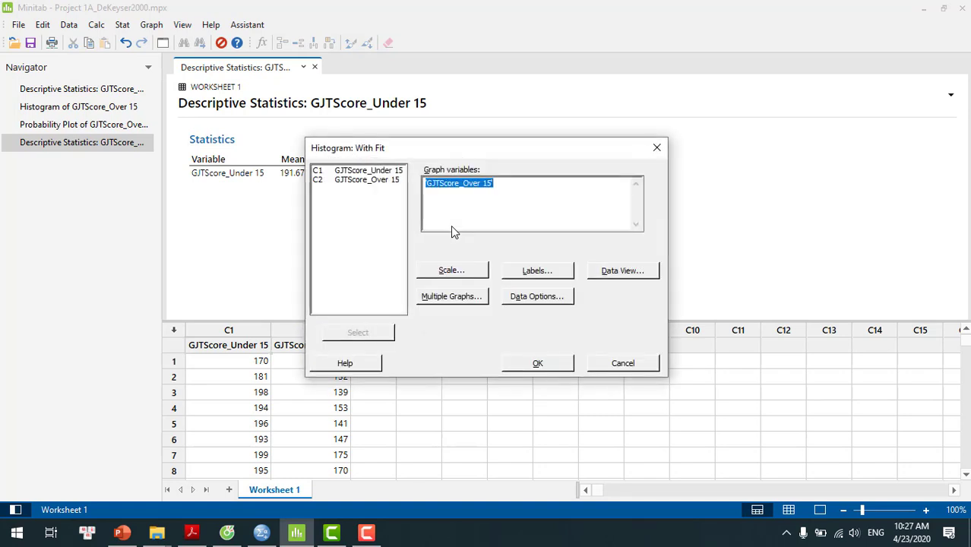
pyautogui.doubleClick(389, 174)
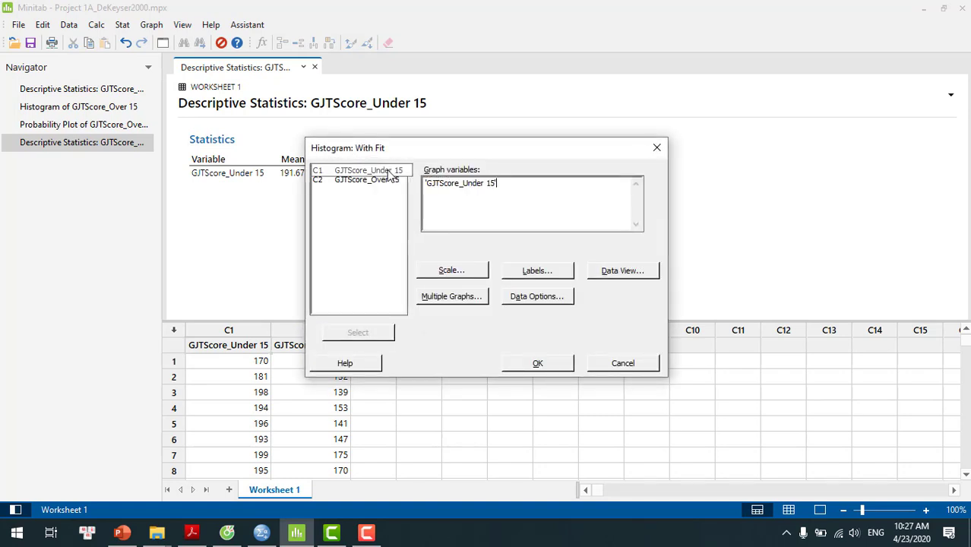
pyautogui.click(532, 364)
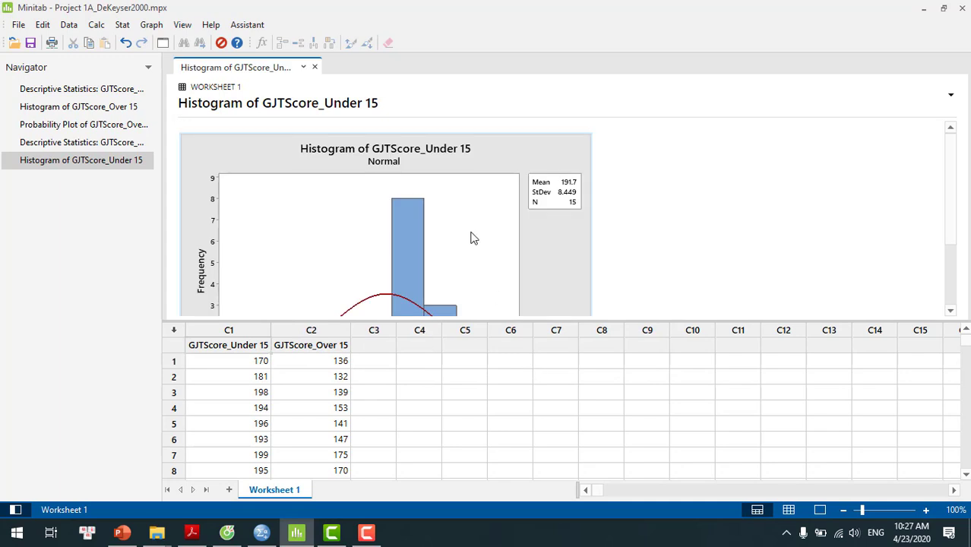
pyautogui.doubleClick(470, 239)
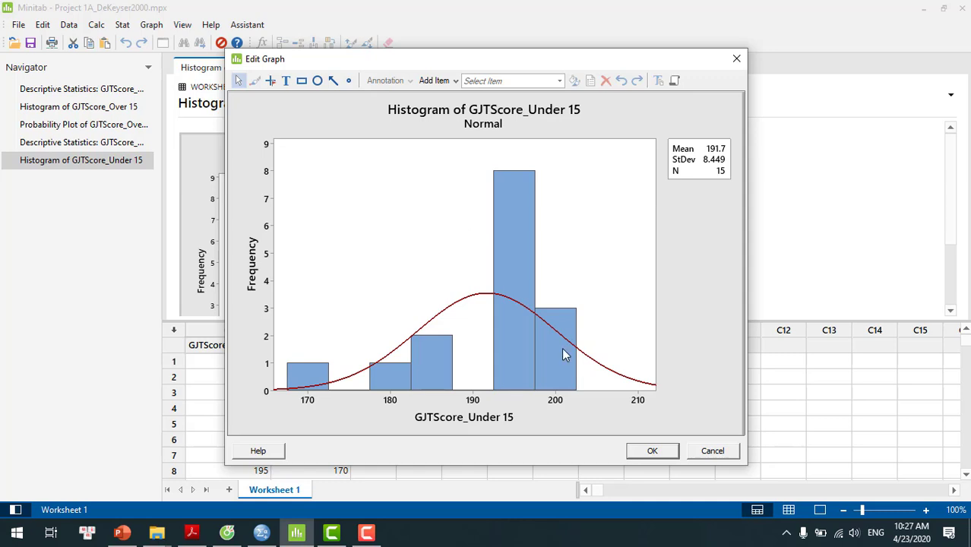
pyautogui.click(652, 452)
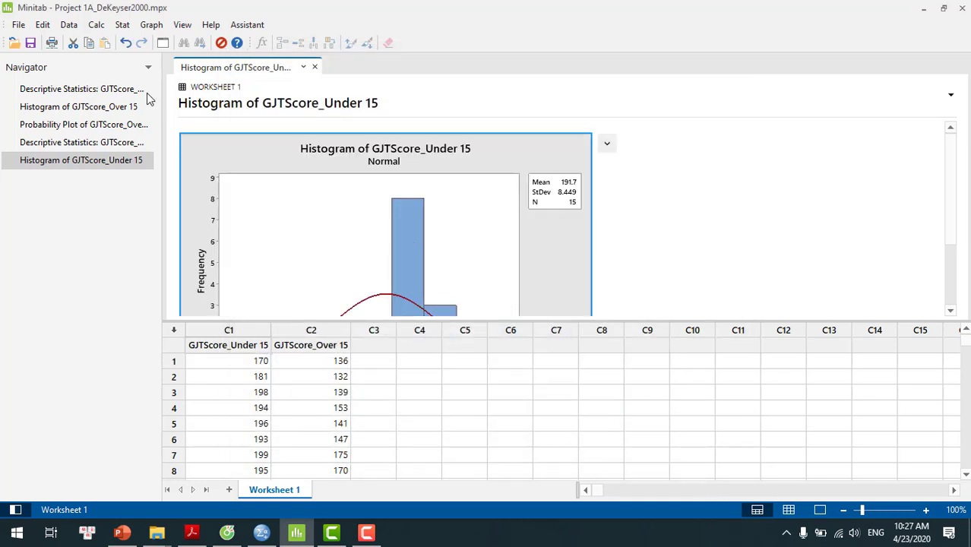
# Step: Run a Ryan-Joiner normality test on GJTScore_Under 15 without percentile lines
pyautogui.click(123, 26)
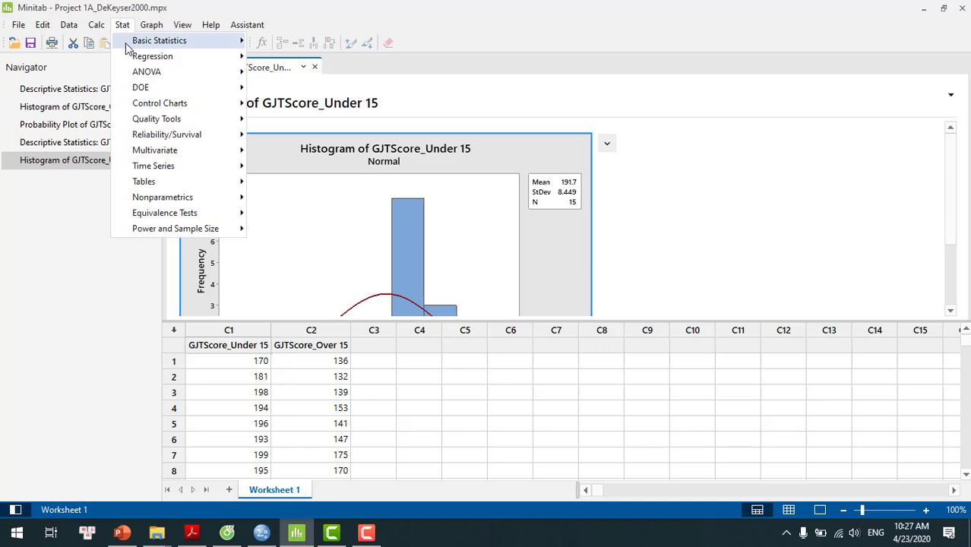
pyautogui.moveTo(129, 47)
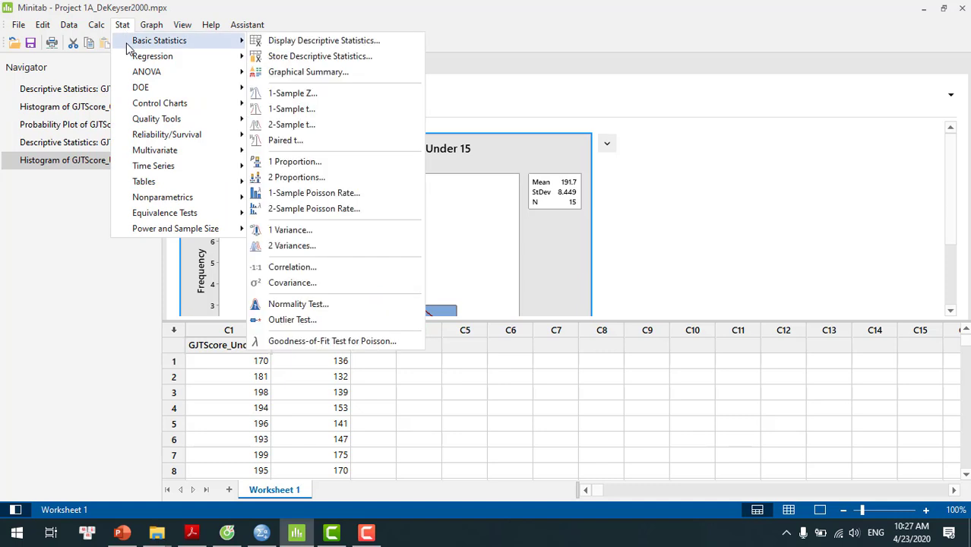
pyautogui.click(336, 305)
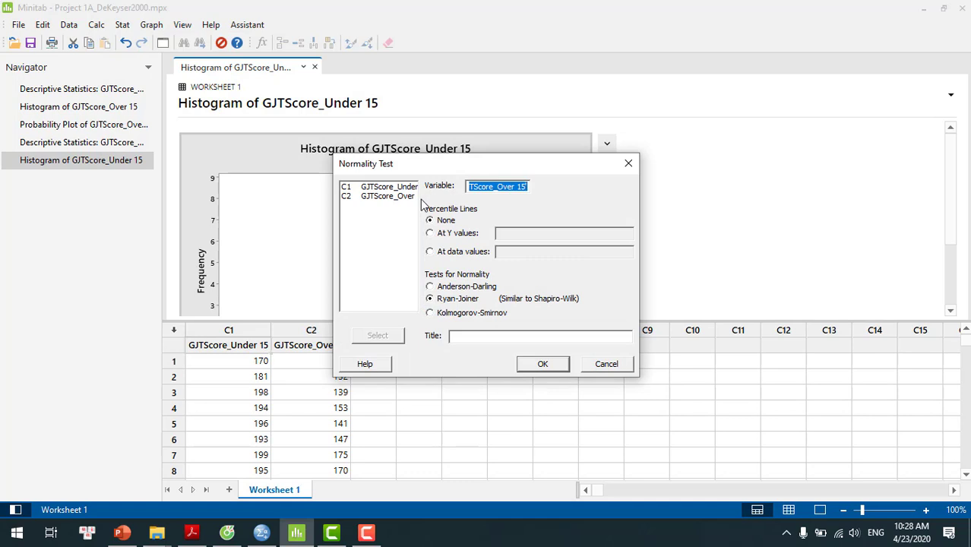
pyautogui.doubleClick(395, 189)
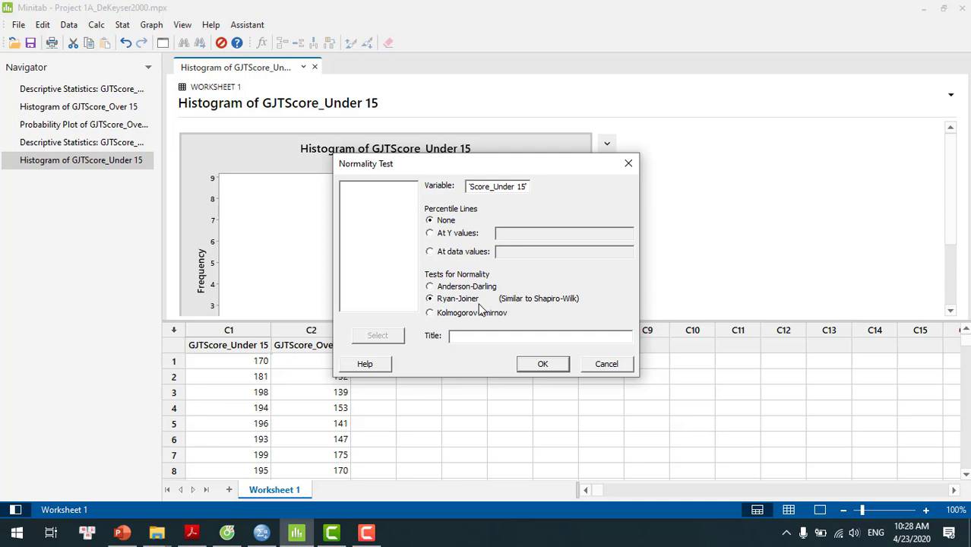
pyautogui.click(550, 366)
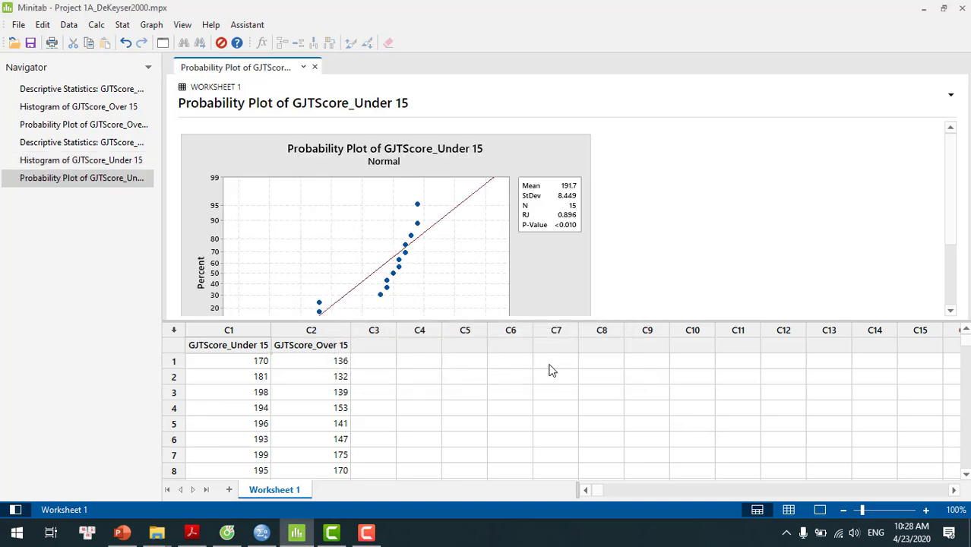
# Step: Compare the enlarged probability plots of GJTScore_Over 15 and GJTScore_Under 15 side by side, then close both without changes
pyautogui.doubleClick(501, 289)
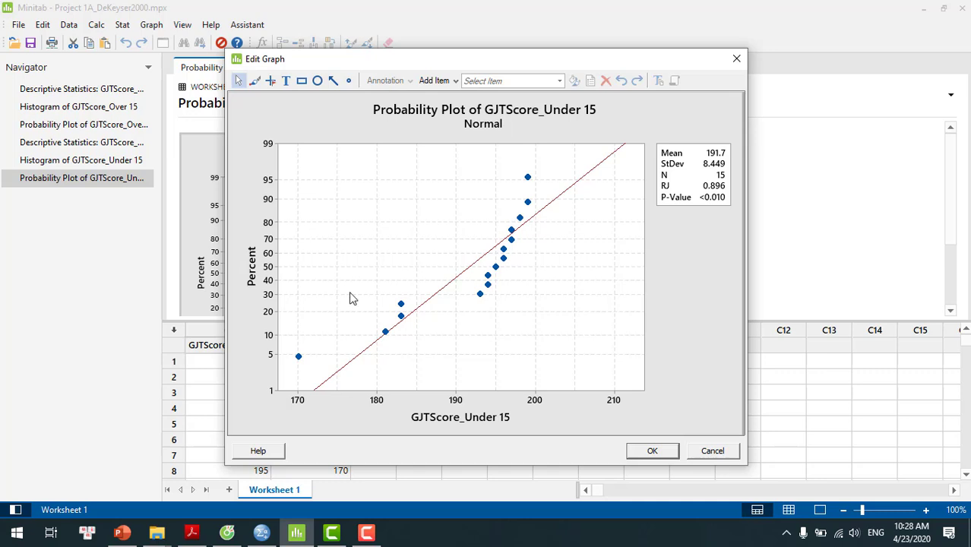
pyautogui.click(73, 129)
pyautogui.doubleClick(73, 129)
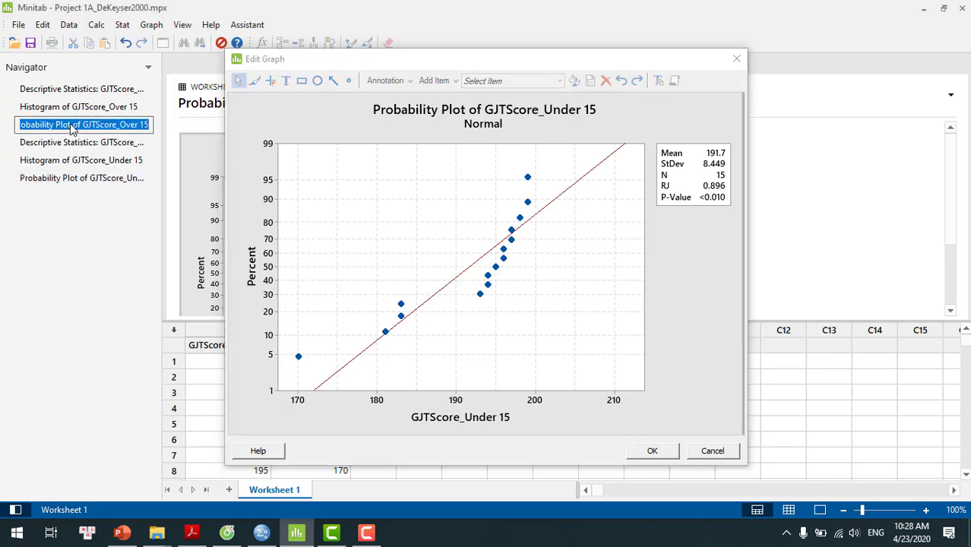
pyautogui.click(189, 167)
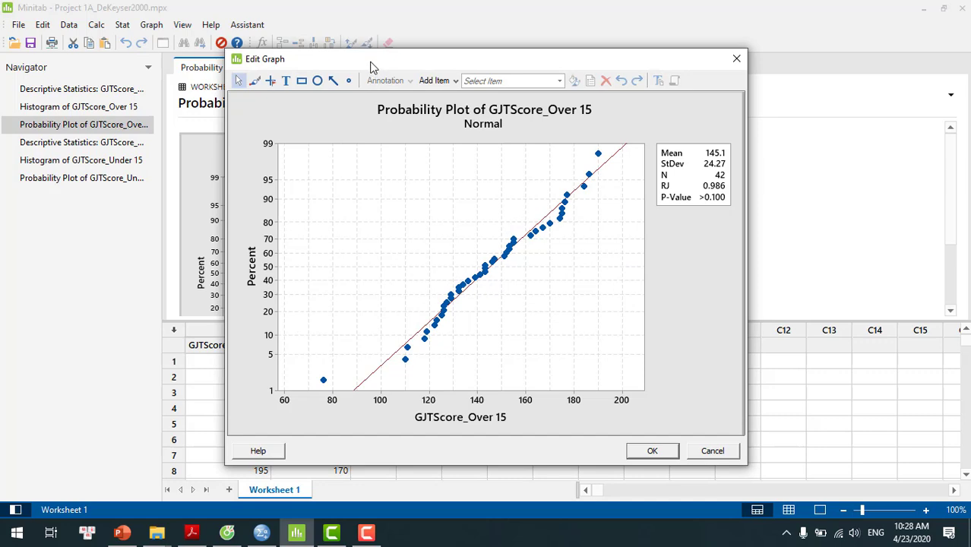
pyautogui.moveTo(370, 66); pyautogui.dragTo(169, 64)
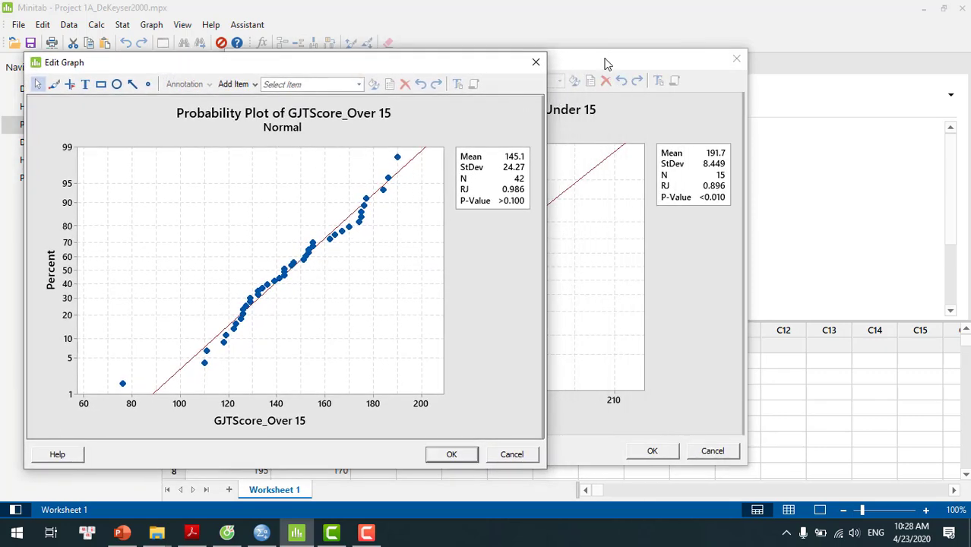
pyautogui.moveTo(607, 59); pyautogui.dragTo(831, 64)
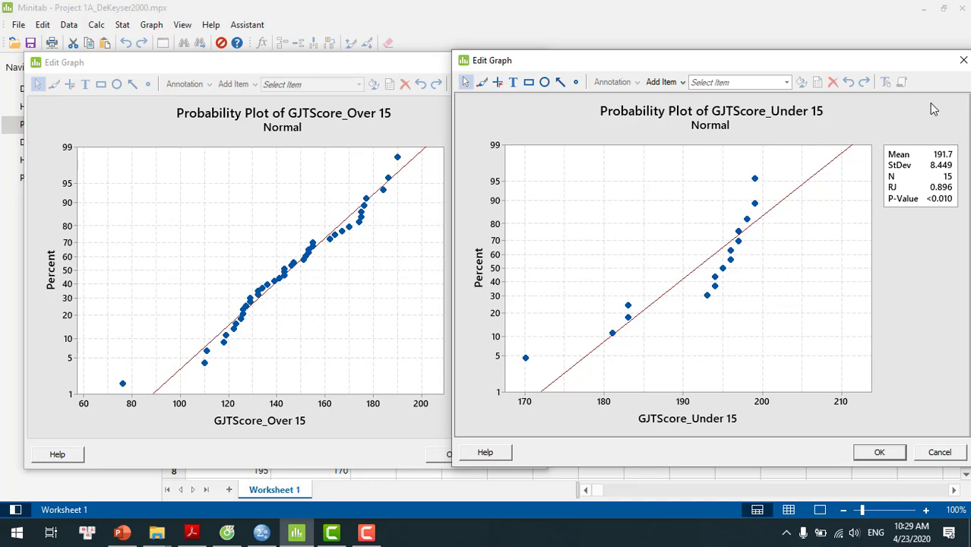
pyautogui.moveTo(913, 67); pyautogui.dragTo(835, 76)
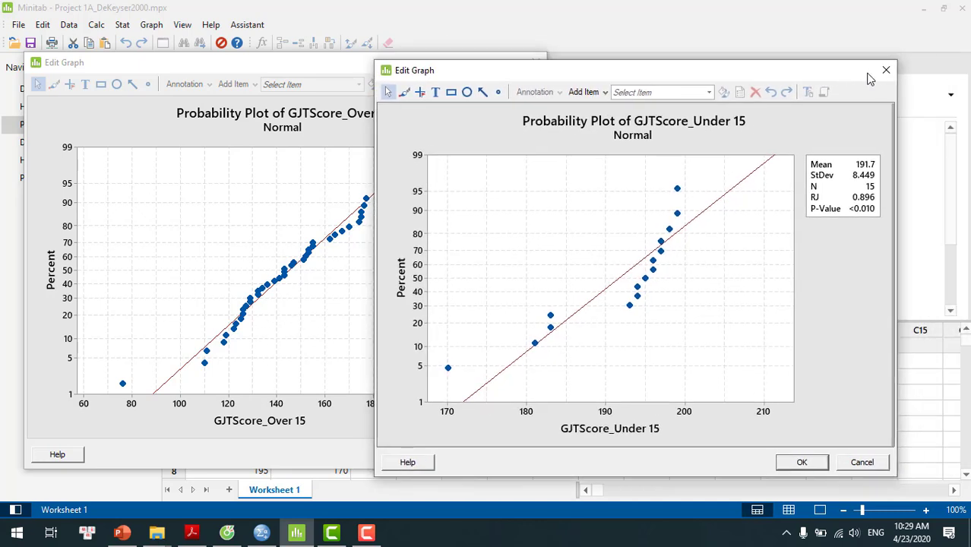
pyautogui.click(885, 71)
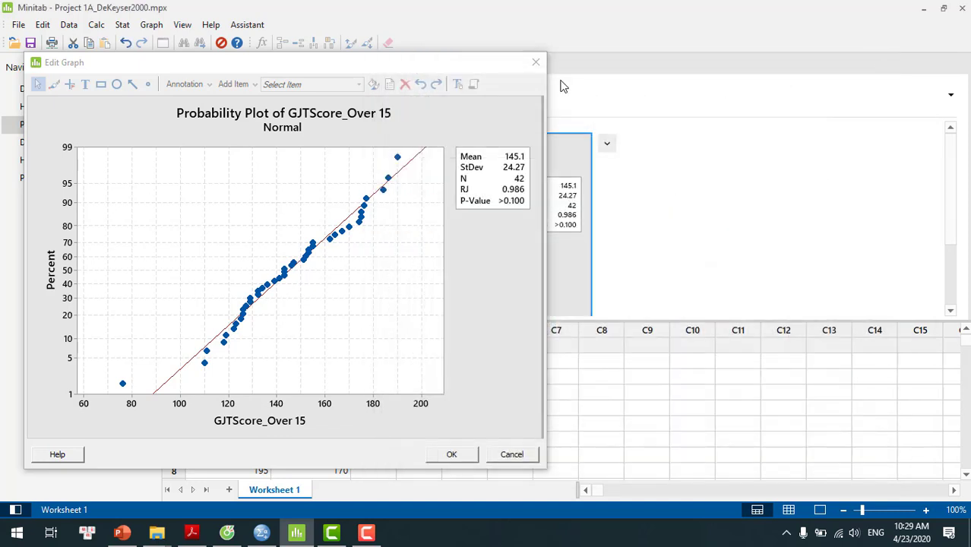
pyautogui.click(535, 66)
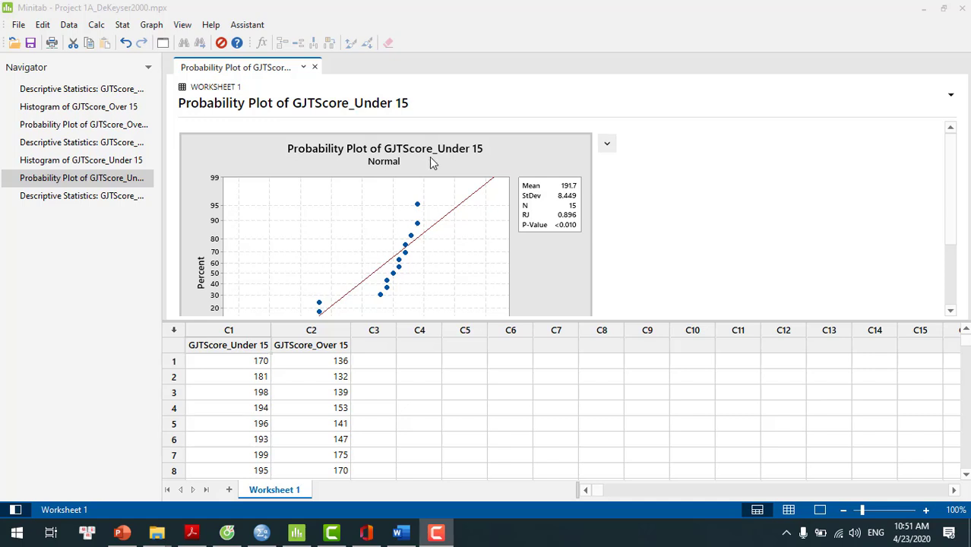
# Step: Display descriptive statistics for GJTScore_Under 15 and GJTScore_Over 15 together in one table
pyautogui.click(121, 25)
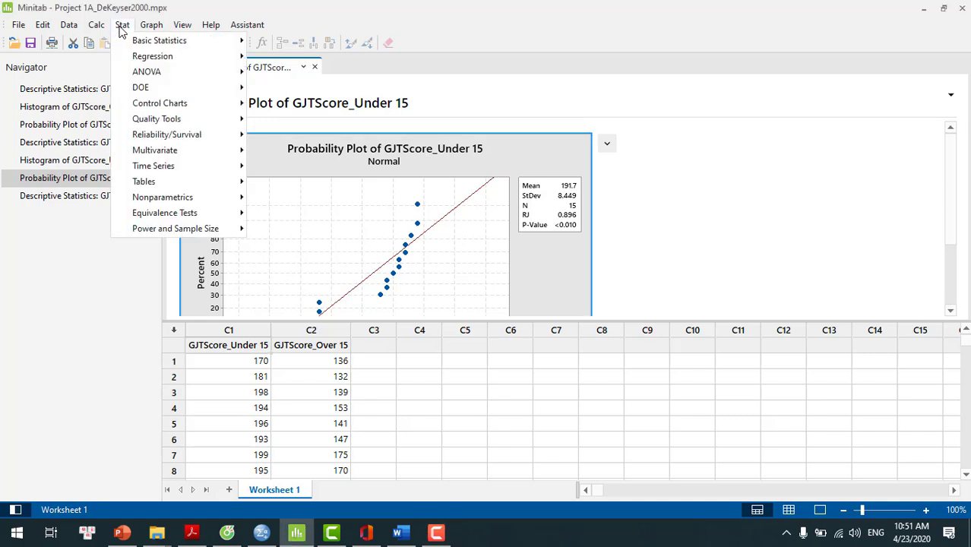
pyautogui.moveTo(129, 48)
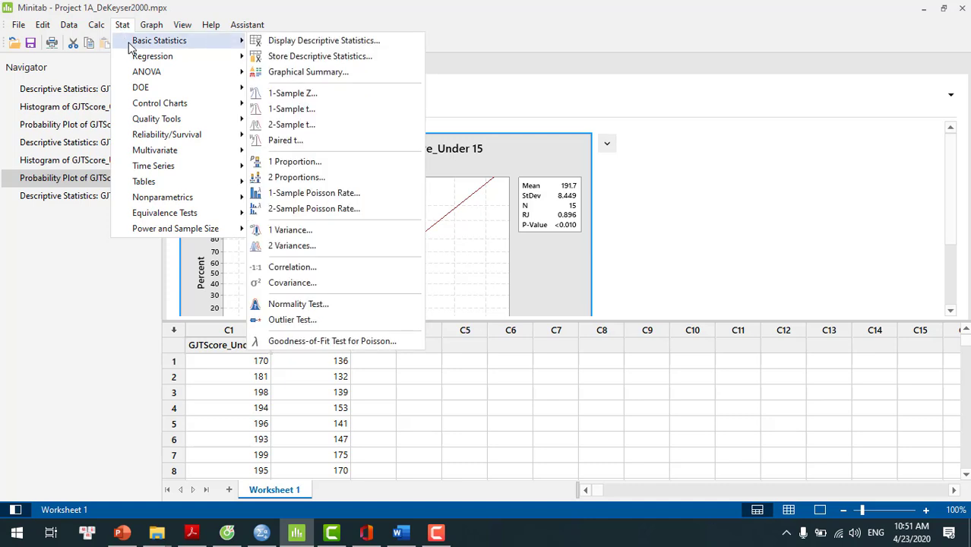
pyautogui.click(328, 41)
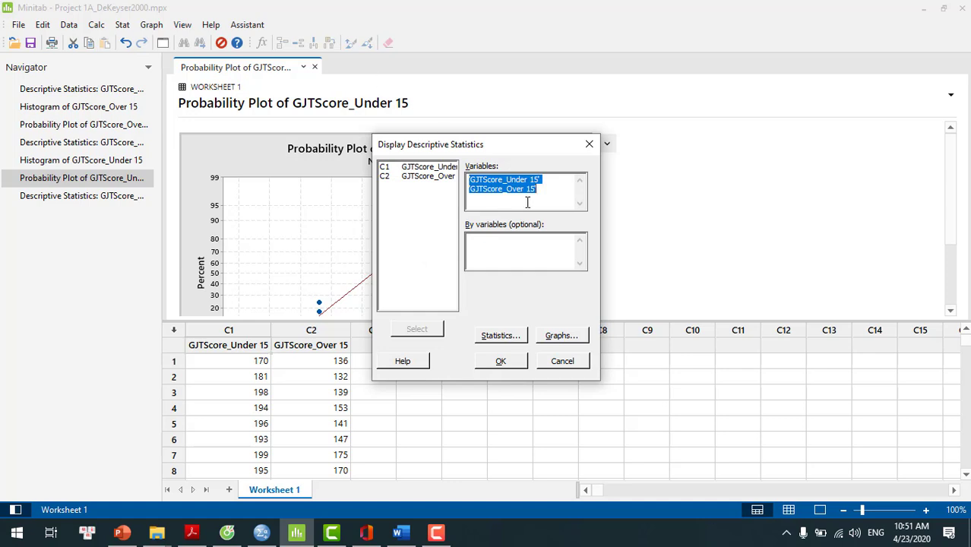
pyautogui.press('Delete')
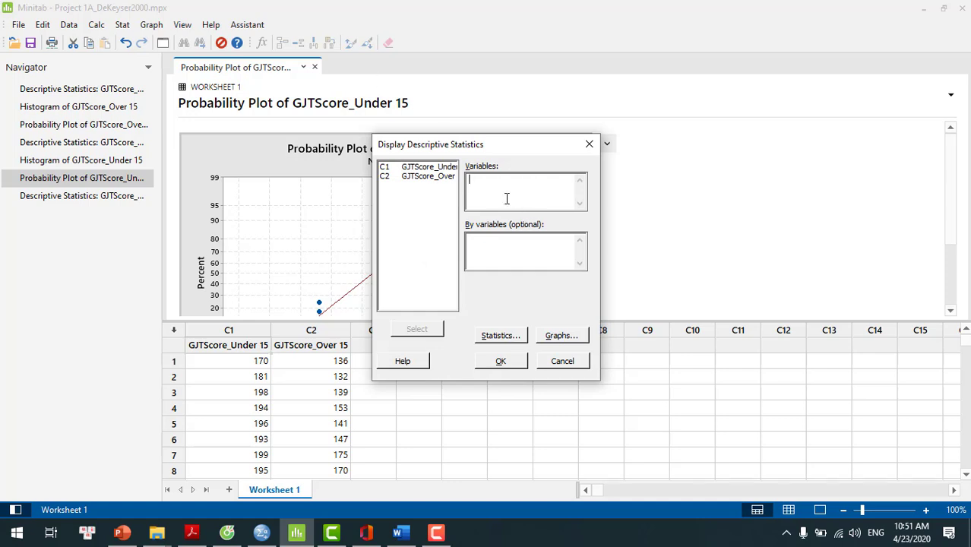
pyautogui.doubleClick(431, 174)
pyautogui.doubleClick(430, 177)
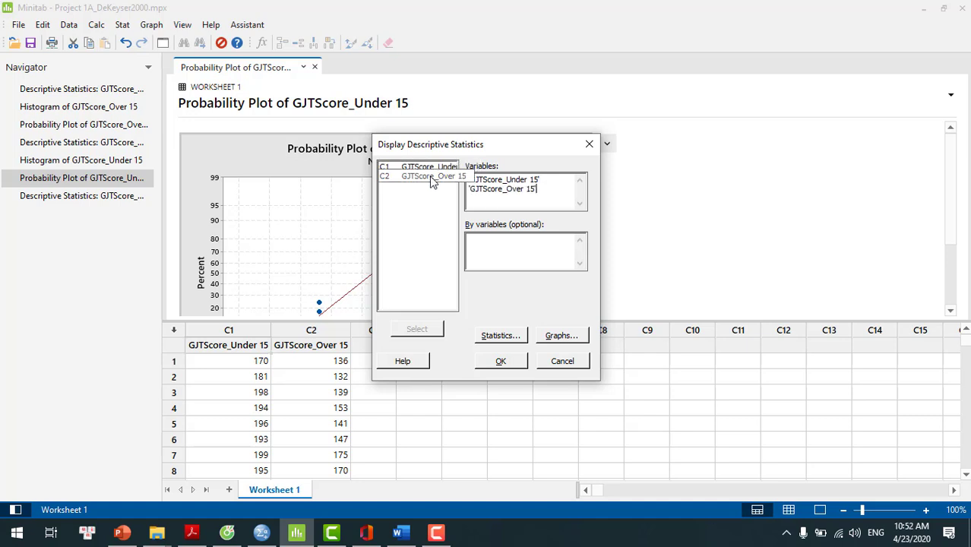
pyautogui.click(500, 361)
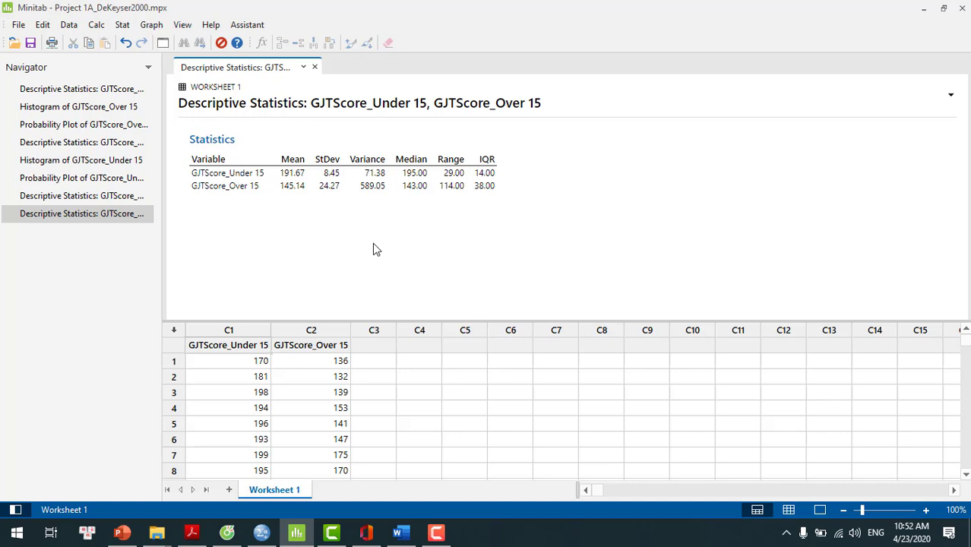
# Step: Send the combined descriptive statistics table to Word and switch to the Word document to check it
pyautogui.click(487, 138)
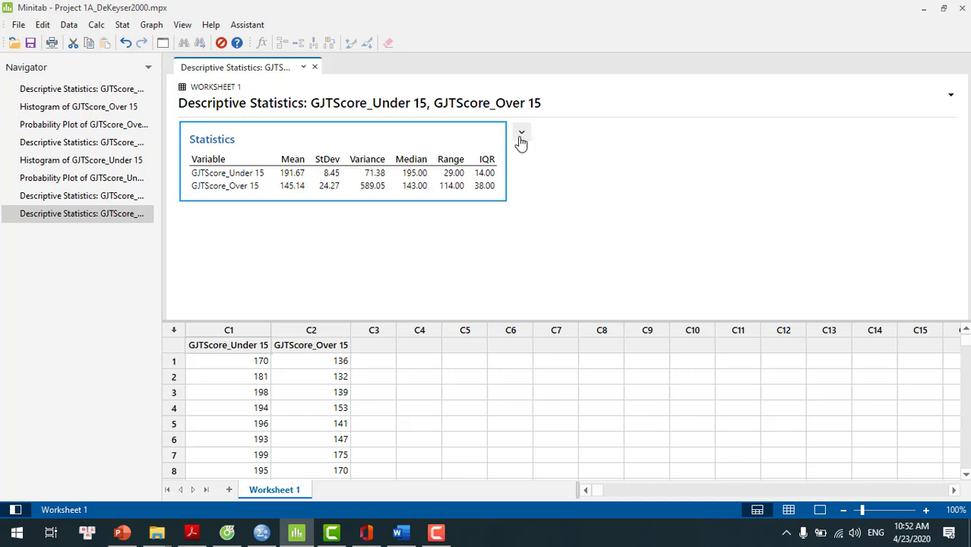
pyautogui.click(521, 135)
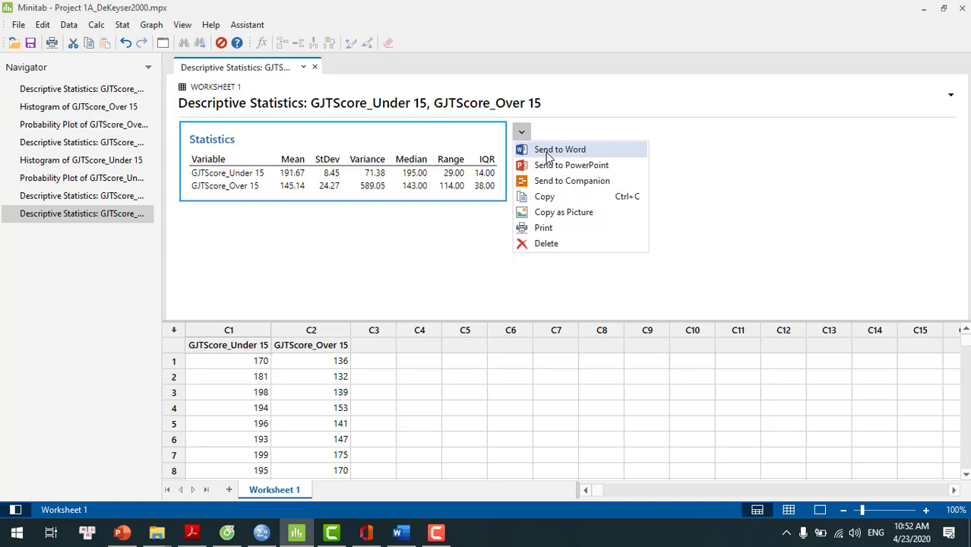
pyautogui.click(547, 150)
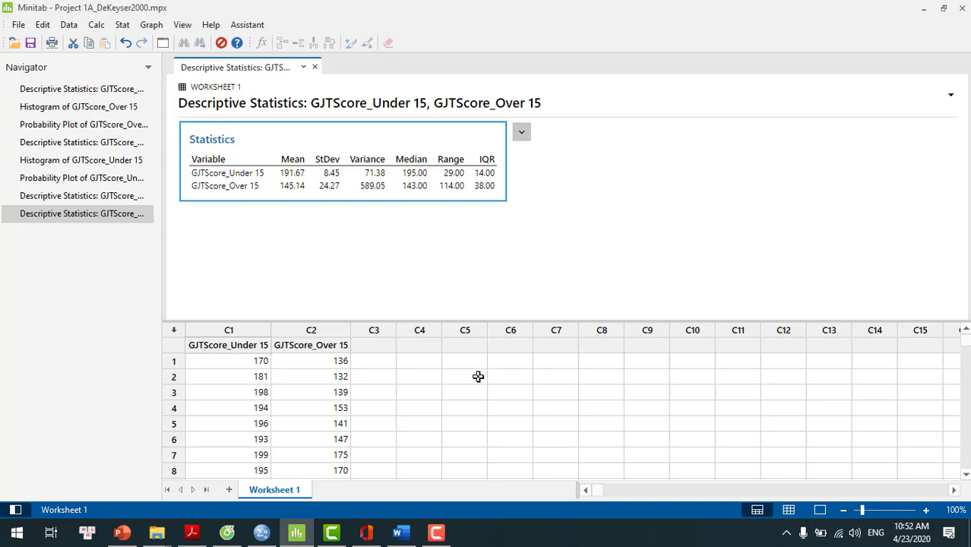
pyautogui.click(400, 534)
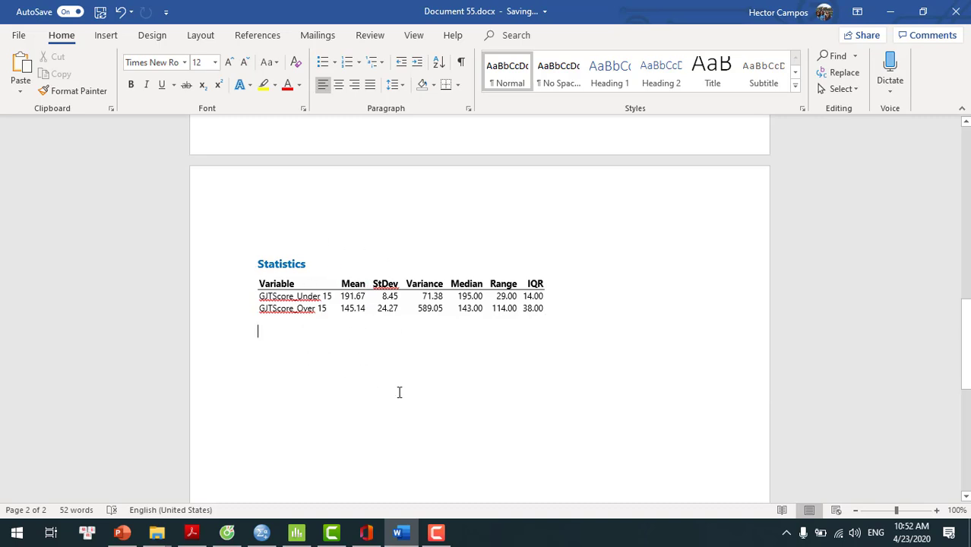
# Step: Switch back to Minitab and send the histogram of GJTScore_Over 15 to Word
pyautogui.click(296, 536)
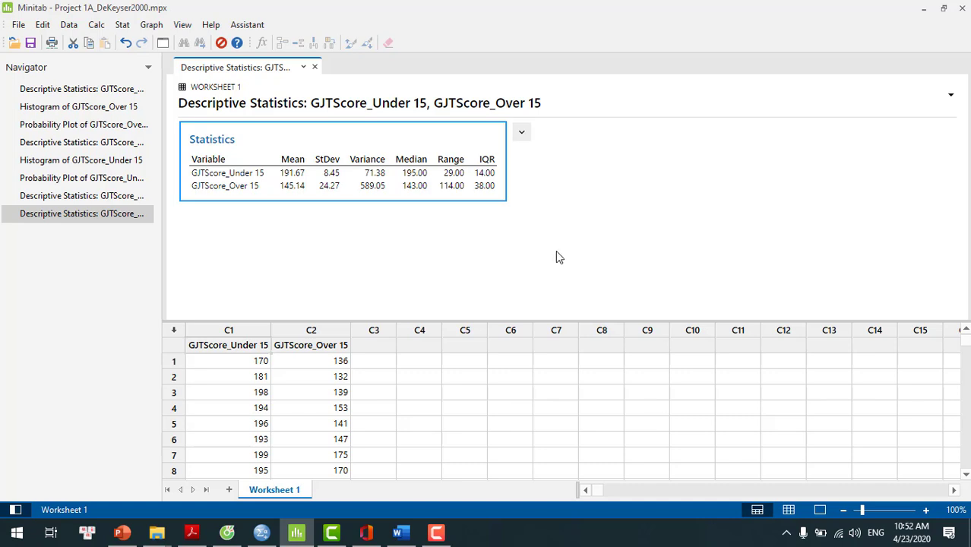
pyautogui.click(76, 107)
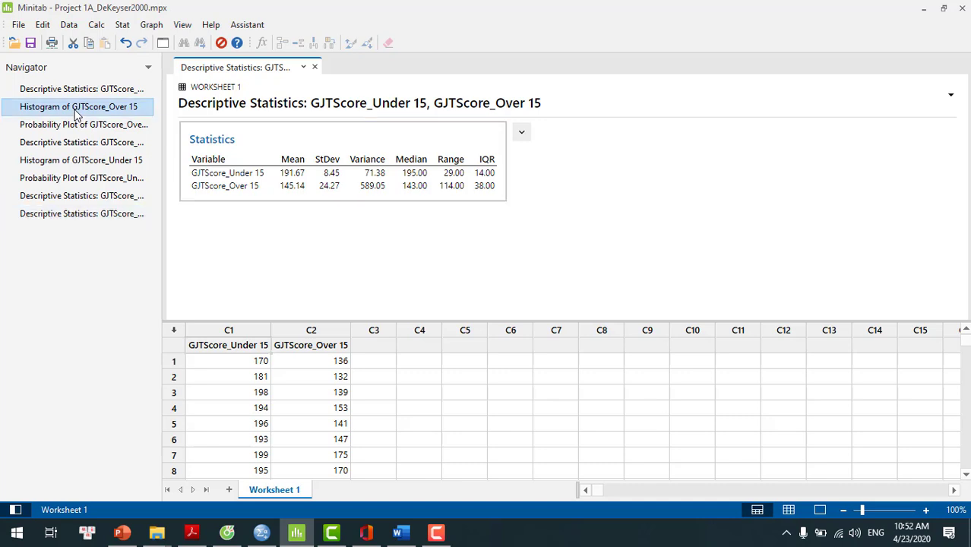
pyautogui.click(76, 108)
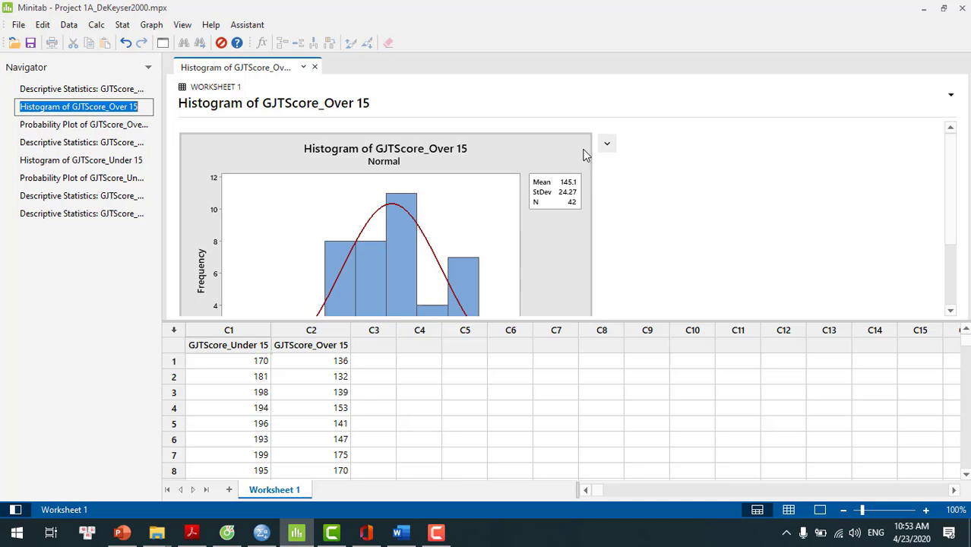
pyautogui.click(606, 151)
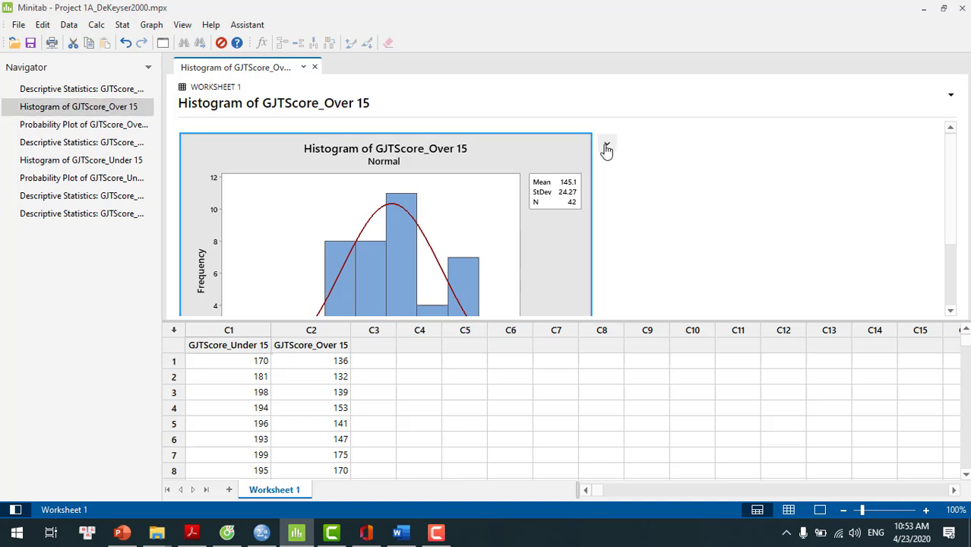
pyautogui.click(607, 147)
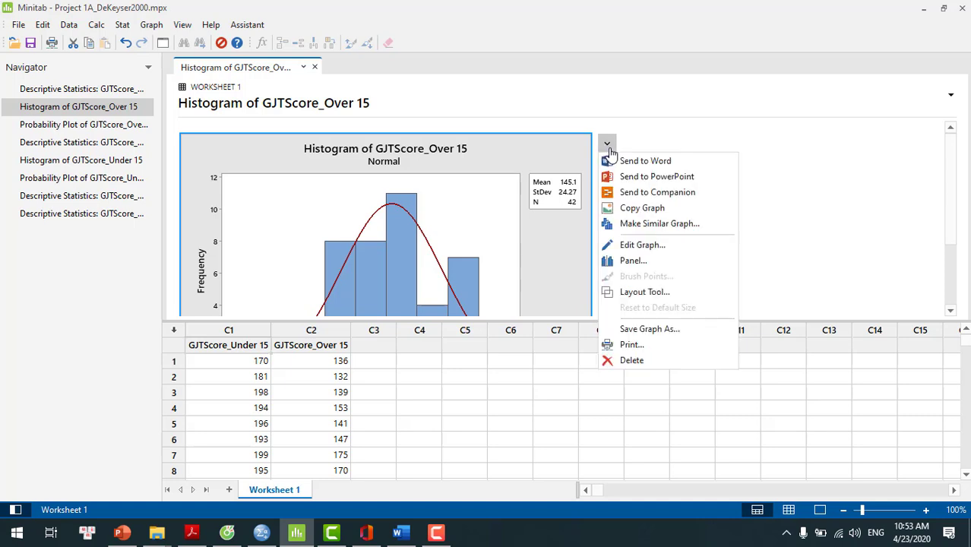
pyautogui.click(621, 162)
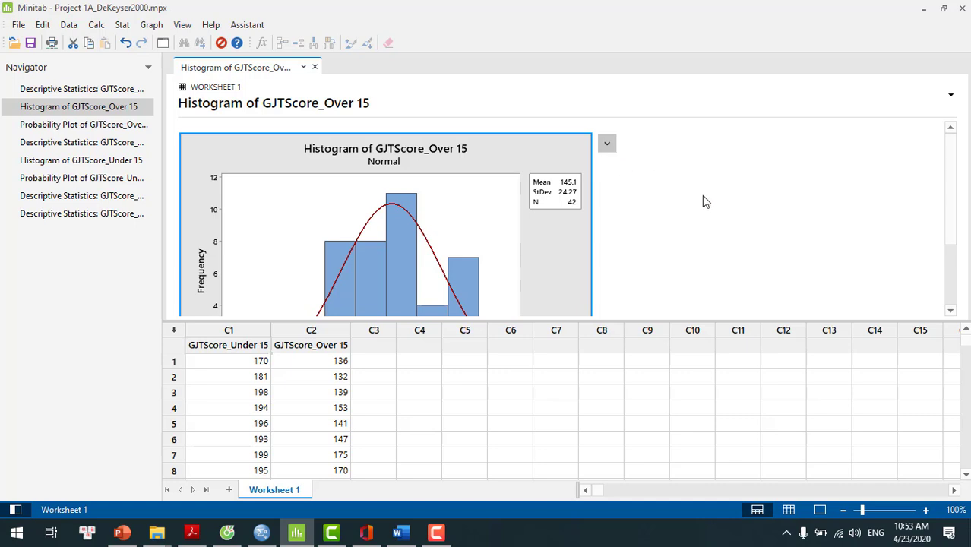
# Step: Send the probability plot of GJTScore_Over 15 to Word
pyautogui.click(80, 133)
pyautogui.click(78, 128)
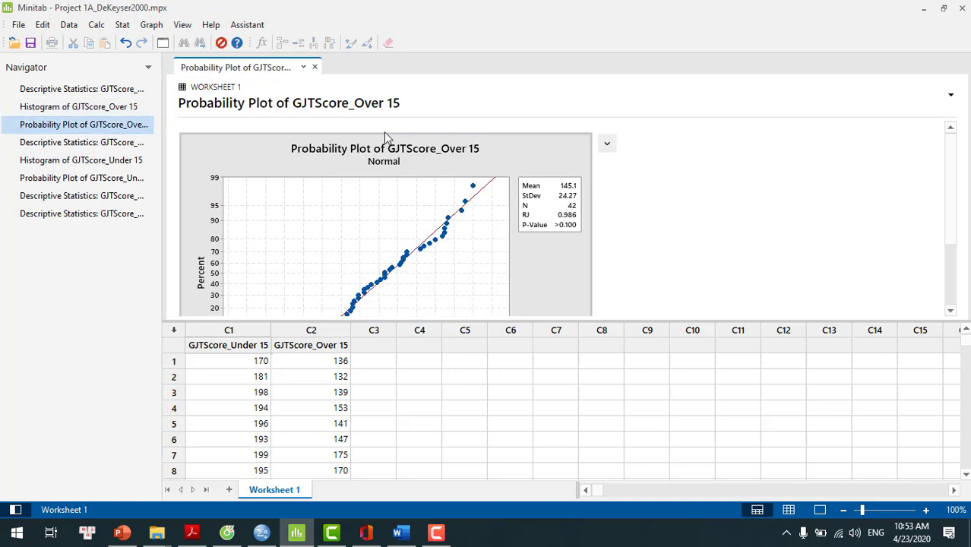
pyautogui.click(607, 144)
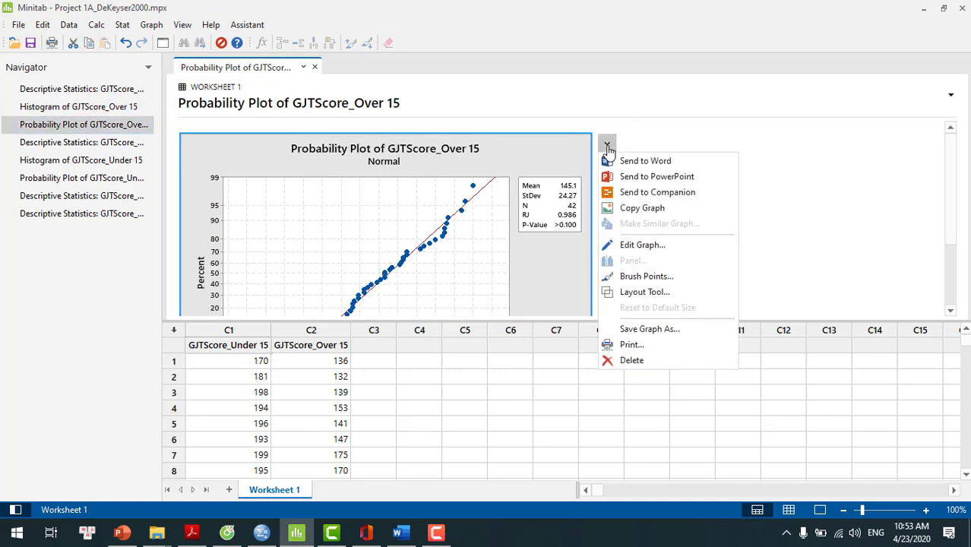
pyautogui.click(628, 162)
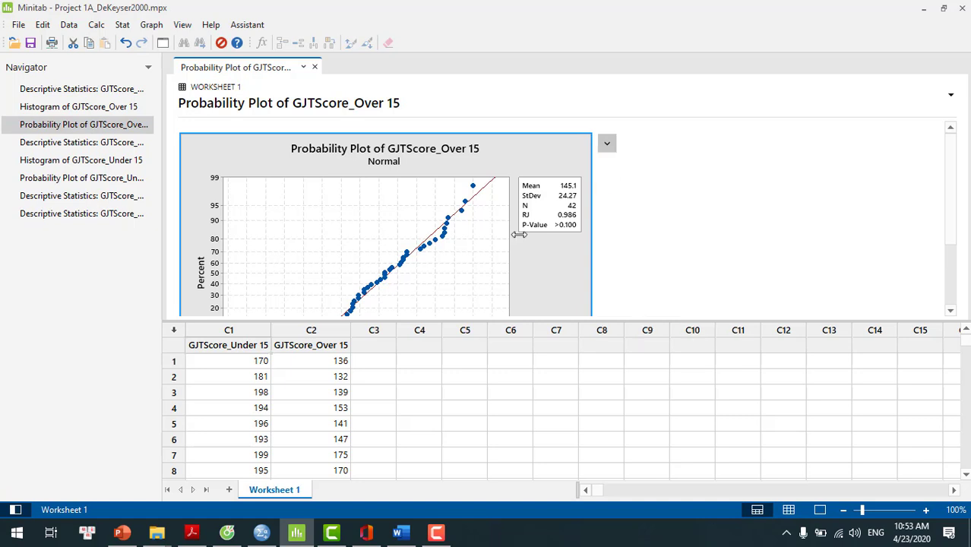
# Step: Switch to the Word document and shrink the GJTScore_Over 15 probability plot proportionally to about half its width
pyautogui.click(400, 533)
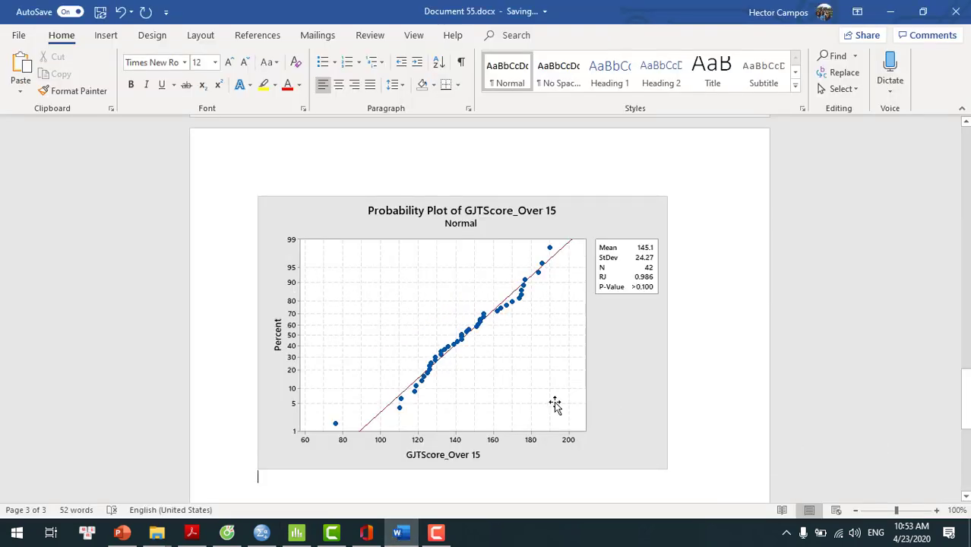
pyautogui.click(506, 393)
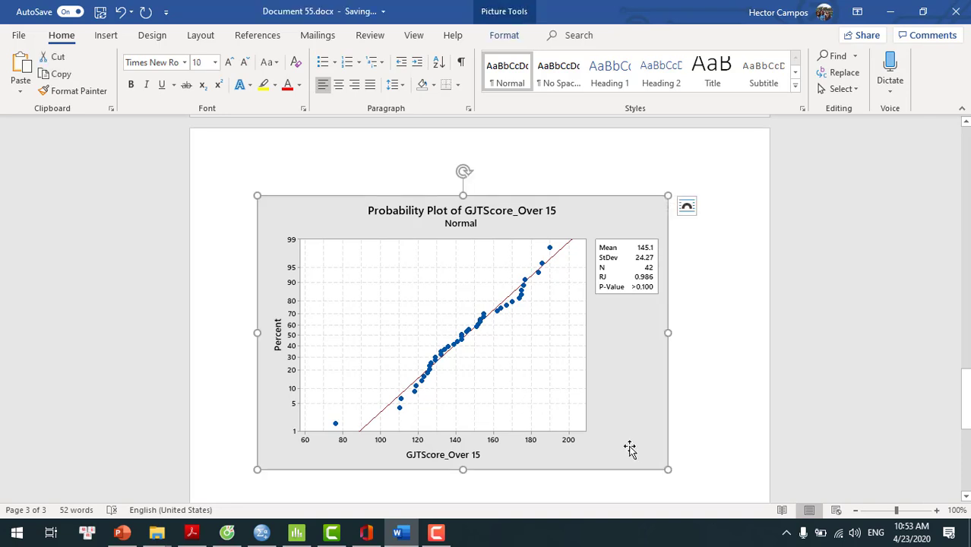
pyautogui.moveTo(668, 468); pyautogui.dragTo(384, 336)
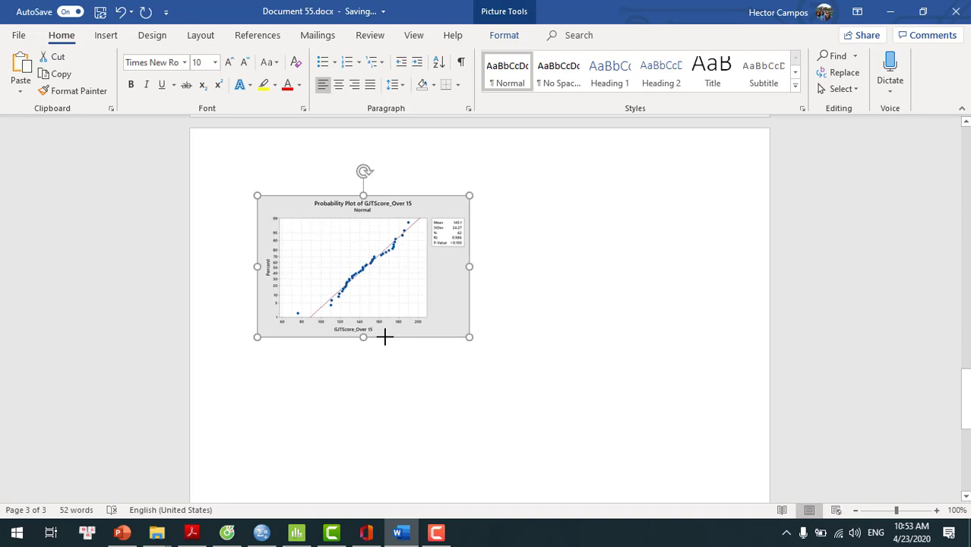
# Step: Shrink the GJTScore_Over 15 histogram proportionally to match the size of the probability plot below it
pyautogui.click(965, 121)
pyautogui.click(966, 123)
pyautogui.click(966, 127)
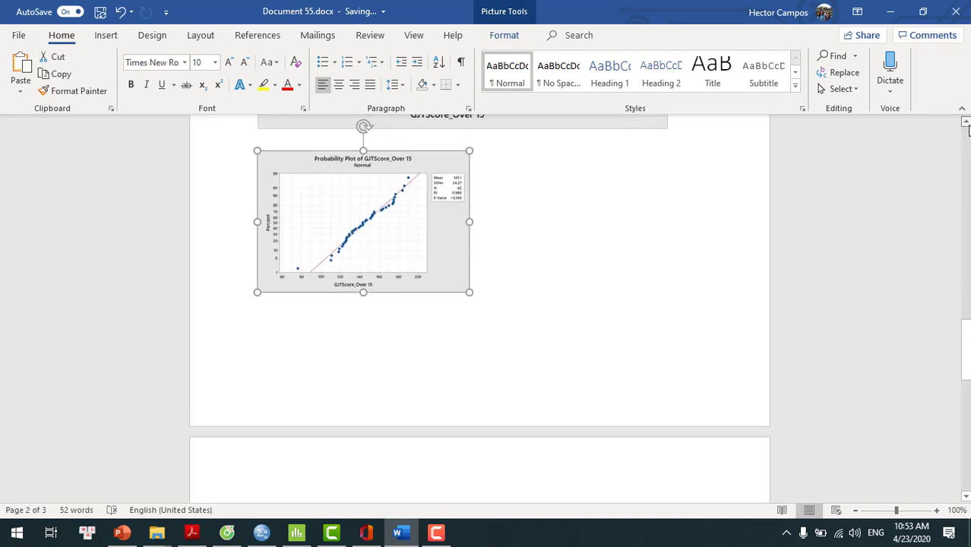
pyautogui.click(966, 123)
pyautogui.click(966, 123)
pyautogui.click(966, 123)
pyautogui.click(966, 123)
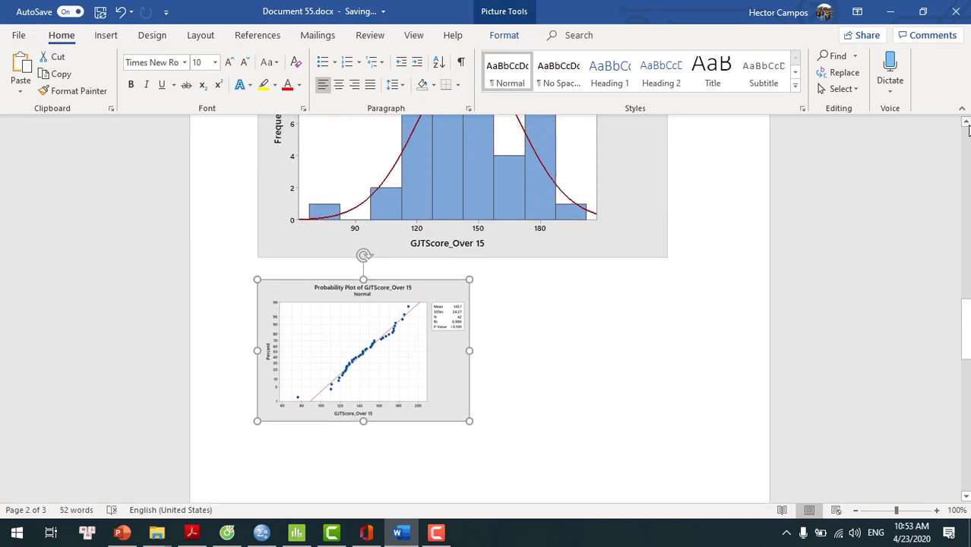
pyautogui.click(965, 123)
pyautogui.click(965, 123)
pyautogui.click(966, 123)
pyautogui.click(965, 123)
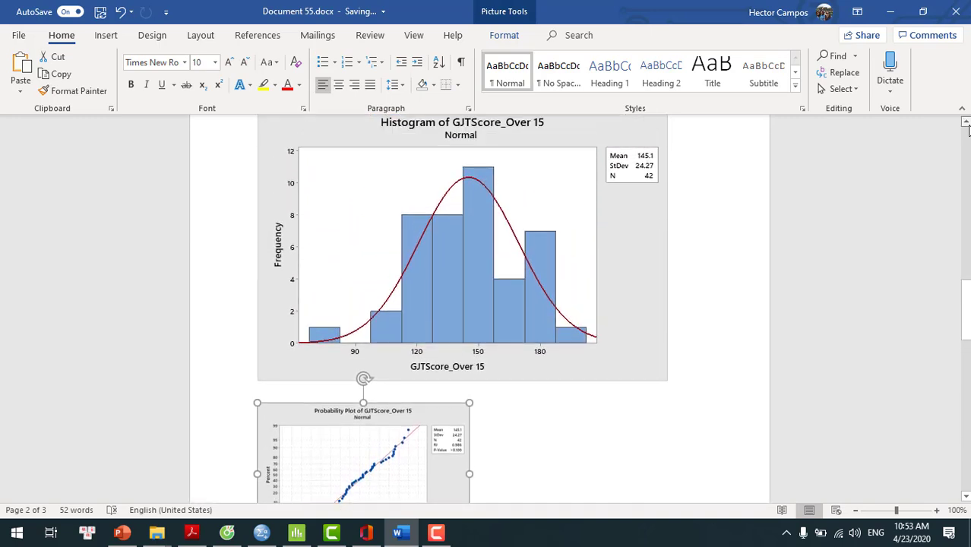
pyautogui.click(966, 127)
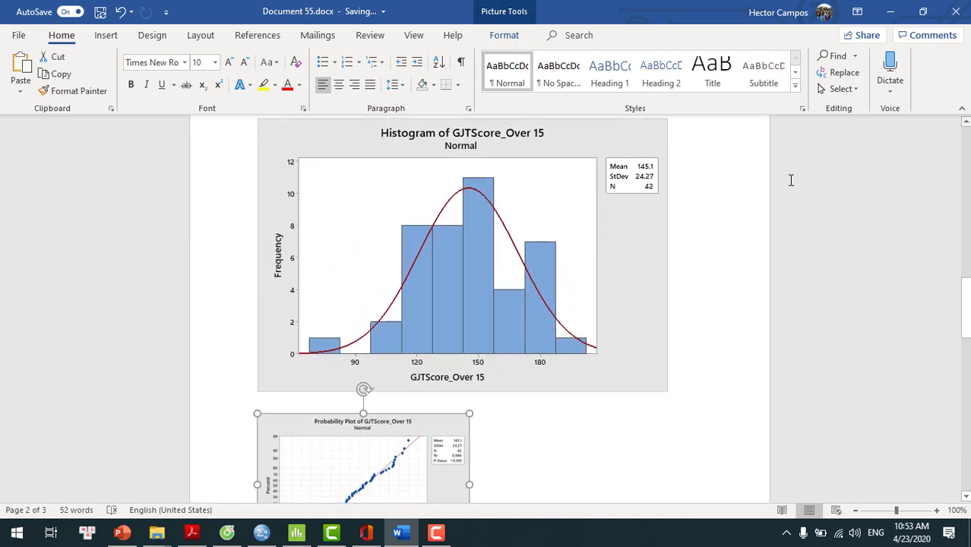
pyautogui.click(484, 321)
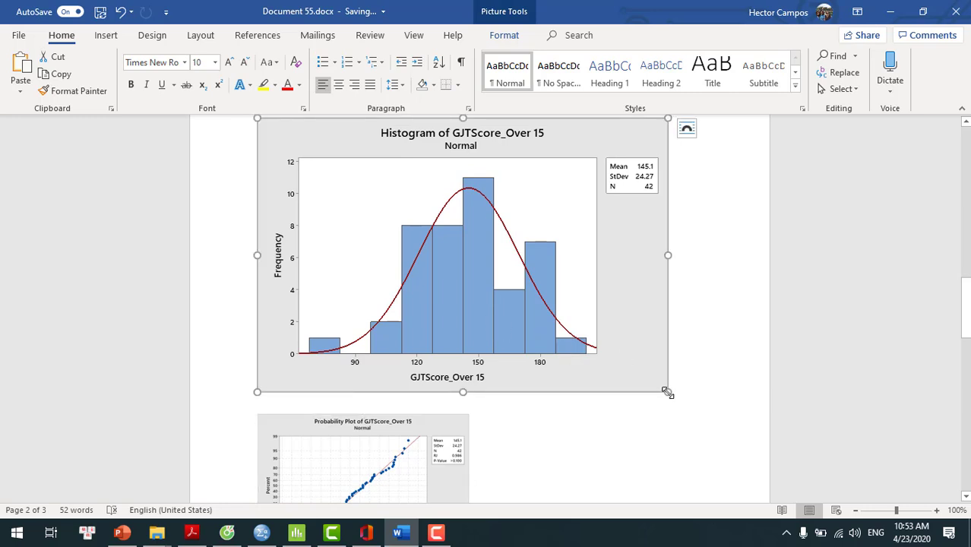
pyautogui.moveTo(666, 392); pyautogui.dragTo(581, 354)
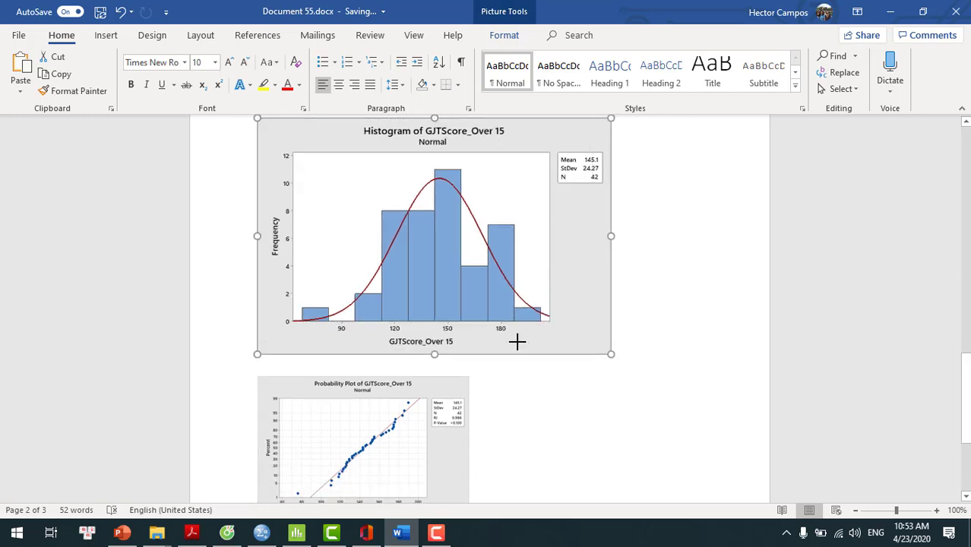
pyautogui.moveTo(516, 342); pyautogui.dragTo(470, 259)
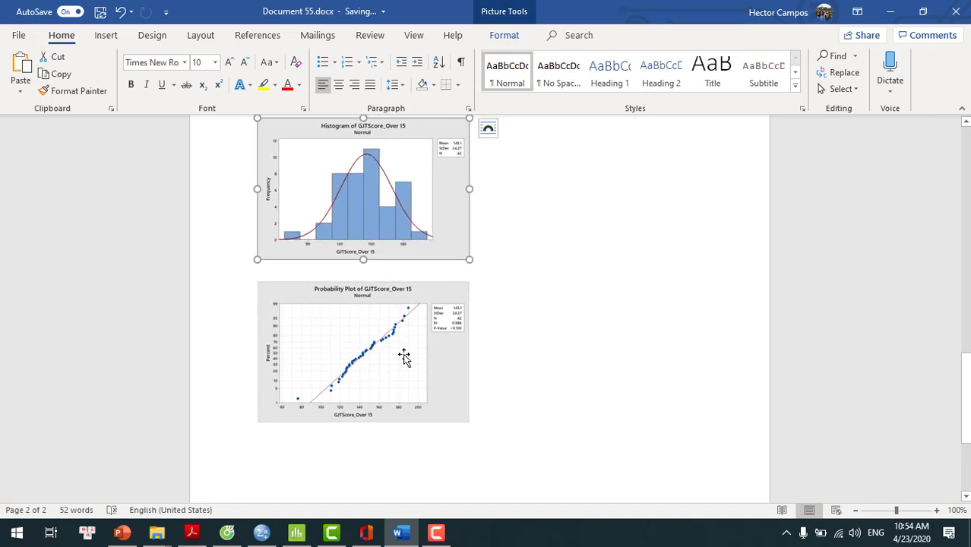
# Step: Paste a copy of the probability plot beside the GJTScore_Over 15 histogram, leaving a small gap between the two graphs on one line
pyautogui.click(403, 357)
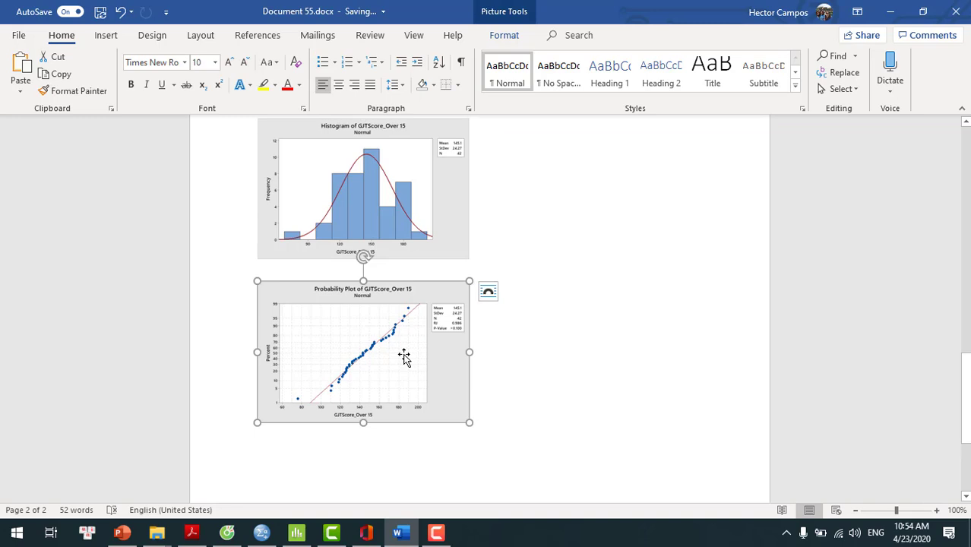
pyautogui.press('ctrl')
pyautogui.press('ctrl')
pyautogui.press('ctrl')
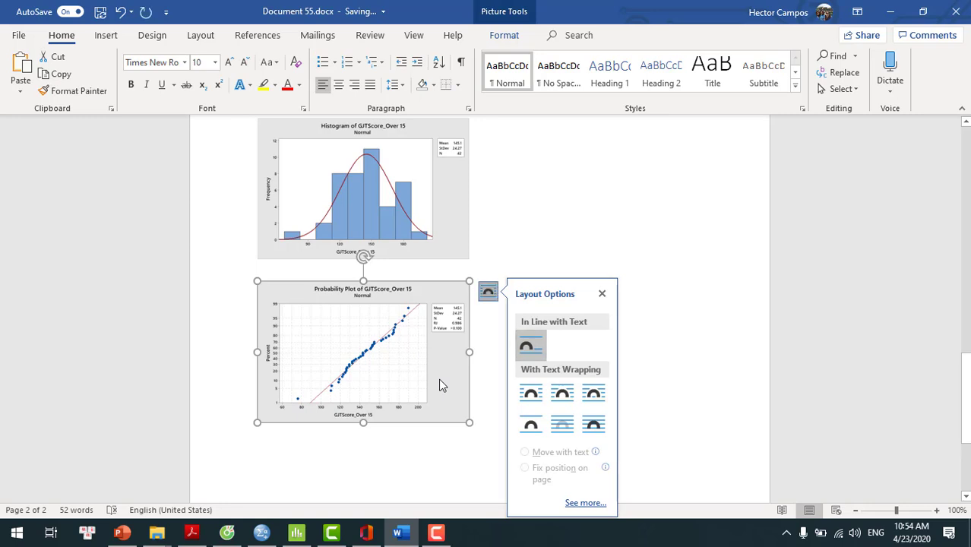
pyautogui.click(572, 164)
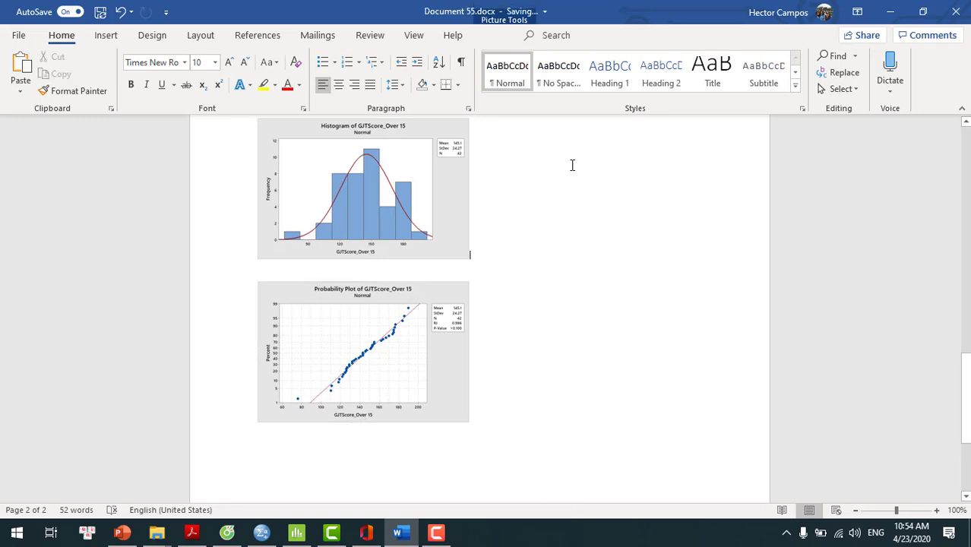
pyautogui.hotkey('ctrl', 'v')
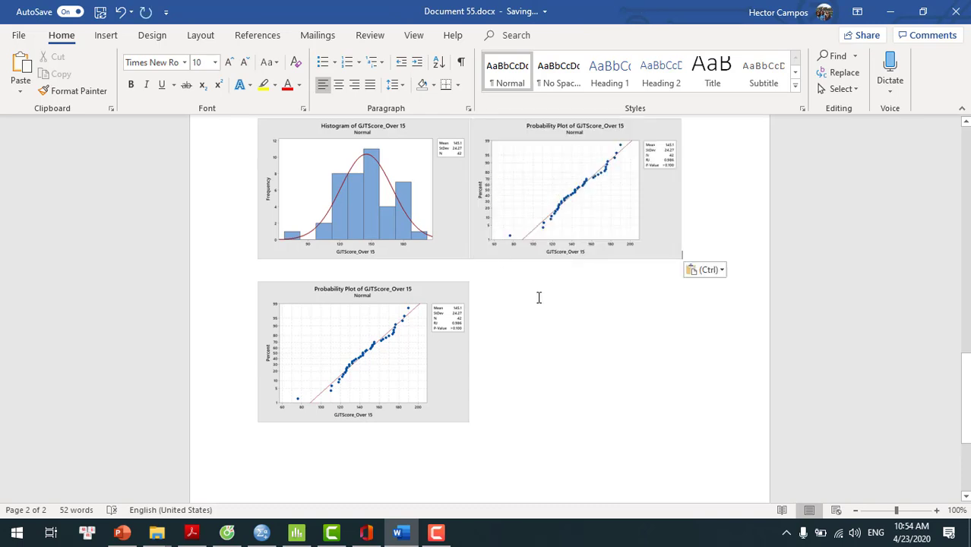
pyautogui.click(484, 228)
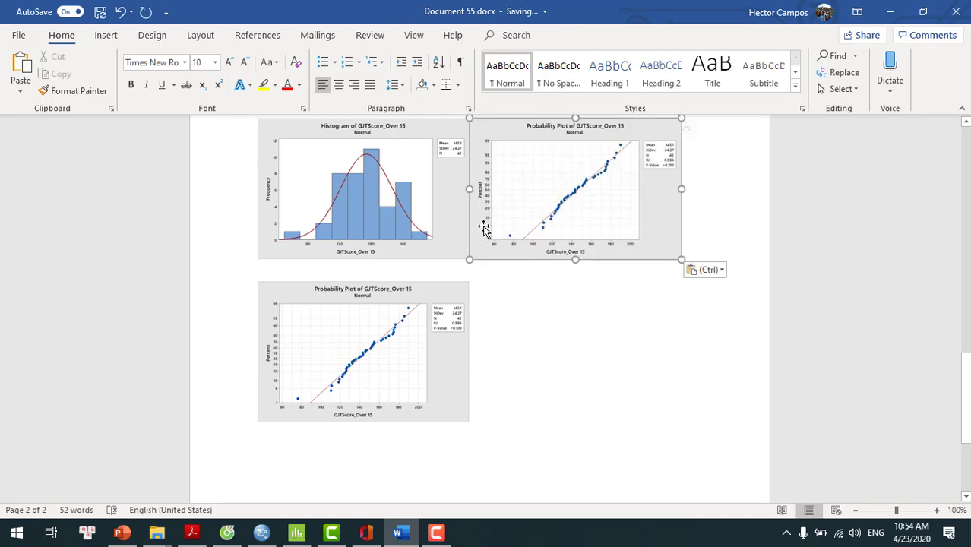
pyautogui.press('Left')
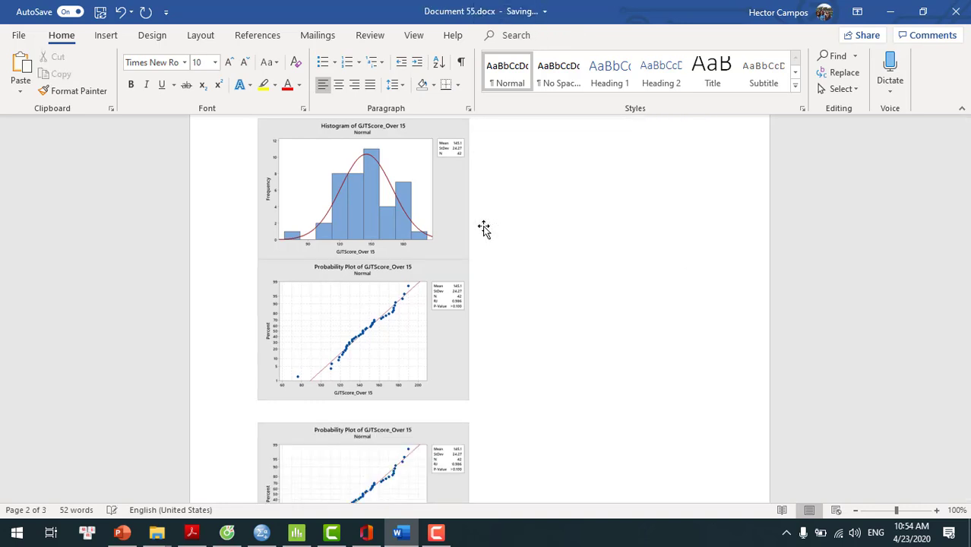
pyautogui.press('BackSpace')
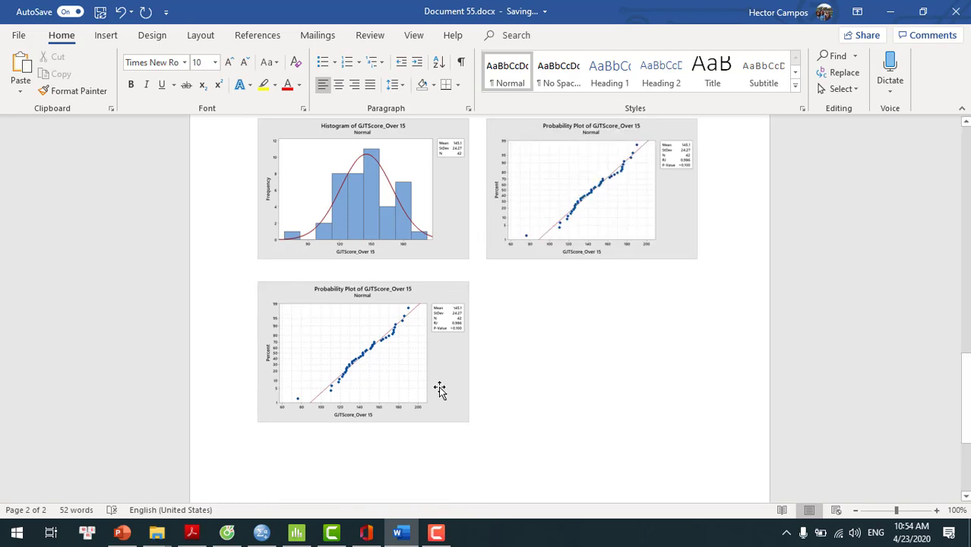
# Step: Delete the duplicate probability plot below the histogram and review the statistics table with the paired graphs
pyautogui.click(439, 389)
pyautogui.press('Delete')
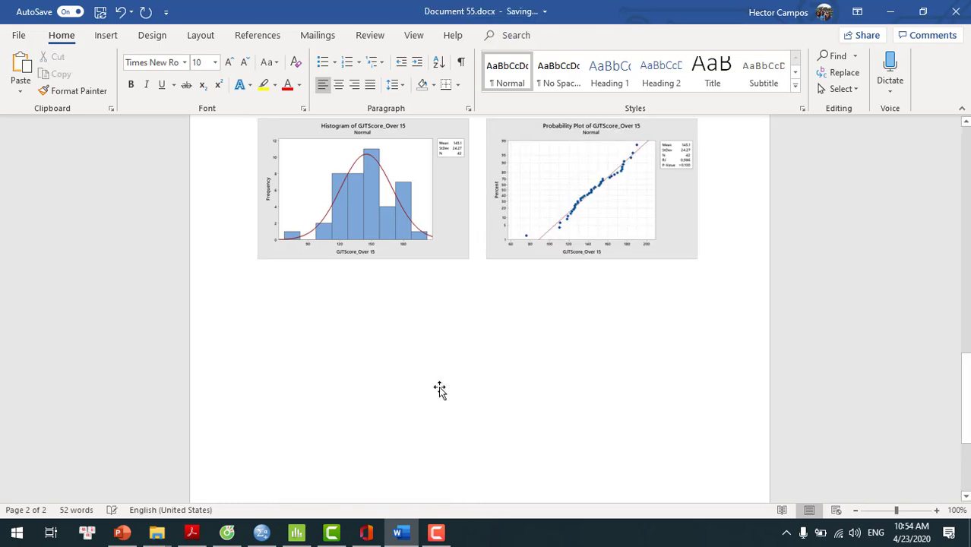
pyautogui.moveTo(963, 394); pyautogui.dragTo(965, 361)
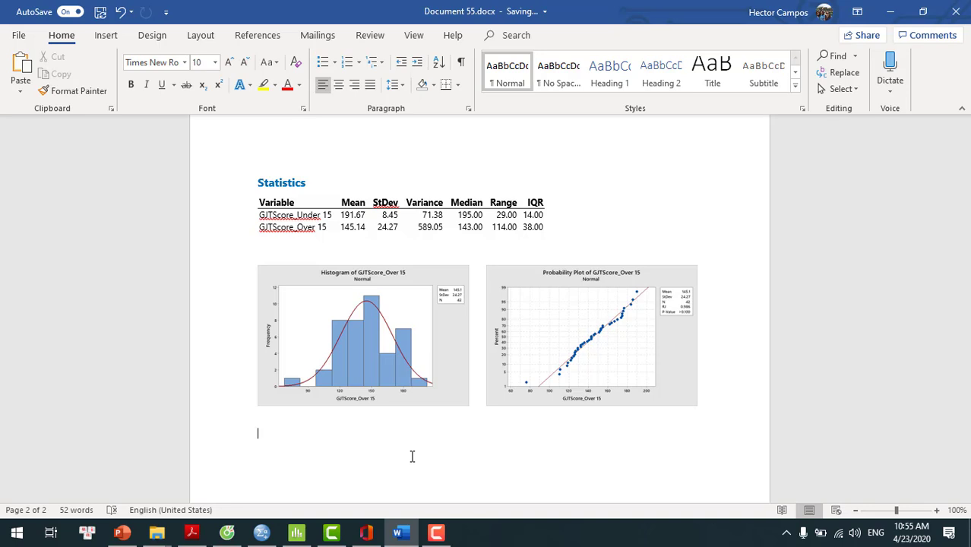
# Step: Switch to Minitab and send the histogram and the probability plot of GJTScore_Under 15 to Word
pyautogui.click(297, 536)
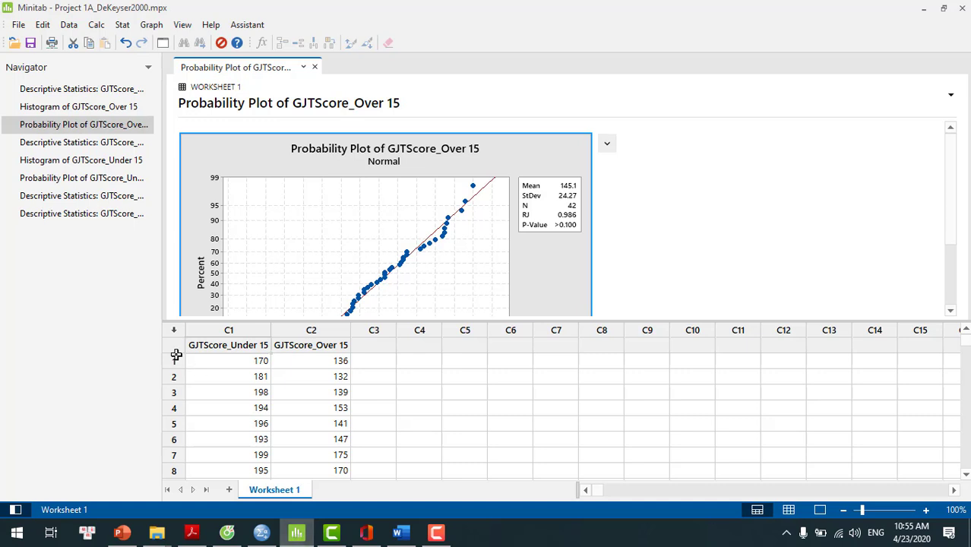
pyautogui.doubleClick(91, 160)
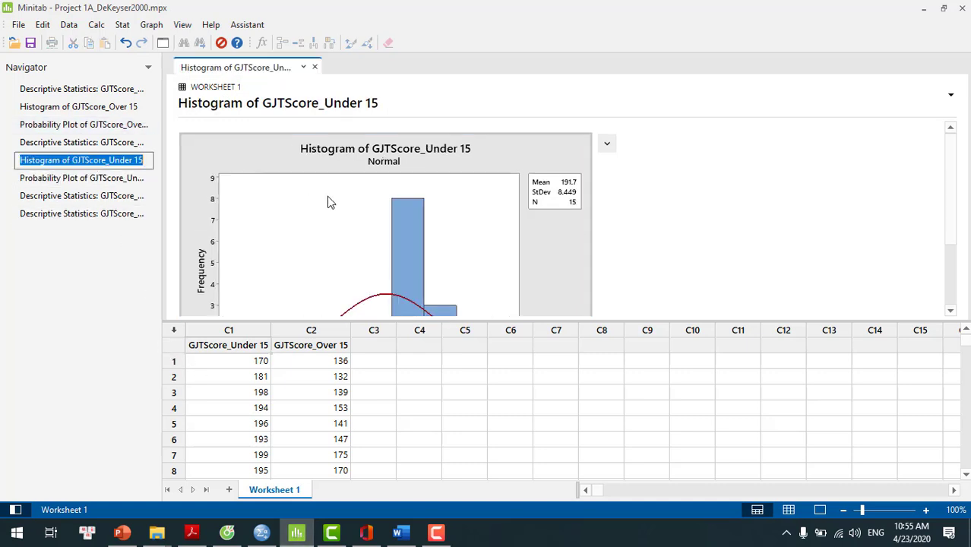
pyautogui.click(607, 144)
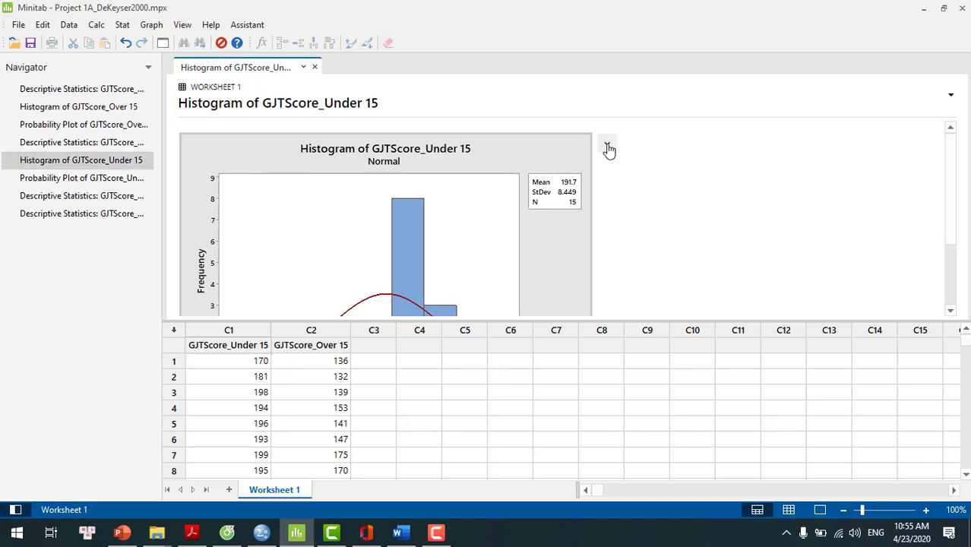
pyautogui.click(624, 162)
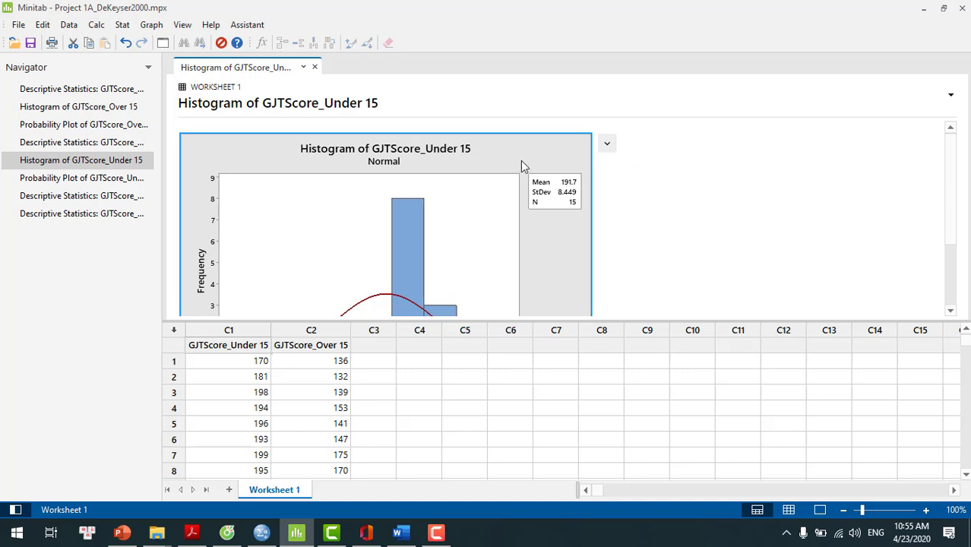
pyautogui.click(88, 181)
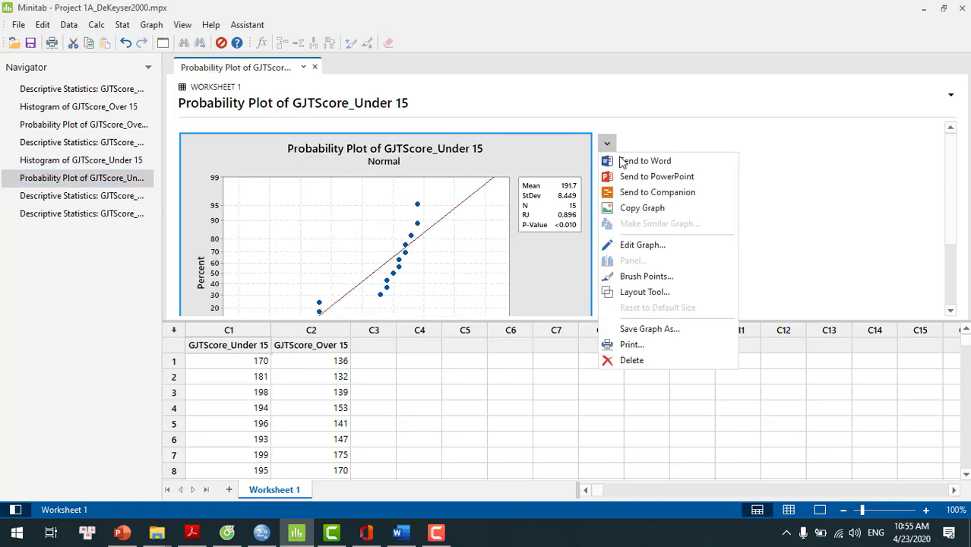
pyautogui.click(624, 163)
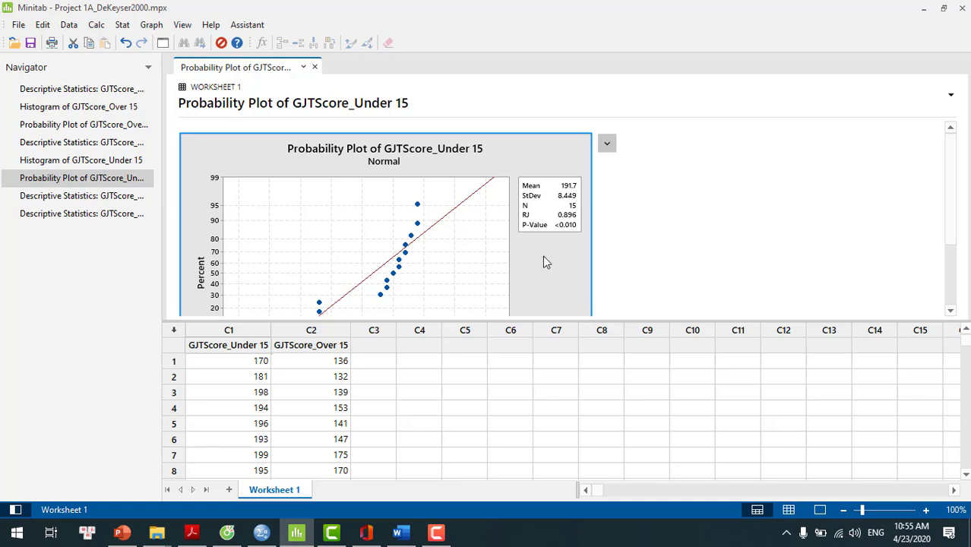
# Step: Switch to the Word document and shrink the GJTScore_Under 15 probability plot proportionally to a little over half its width
pyautogui.click(398, 535)
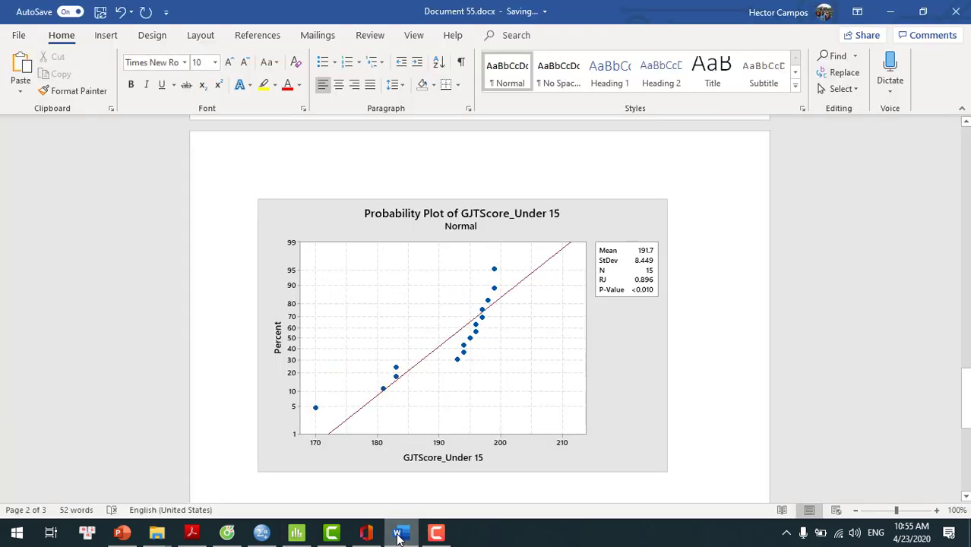
pyautogui.click(503, 391)
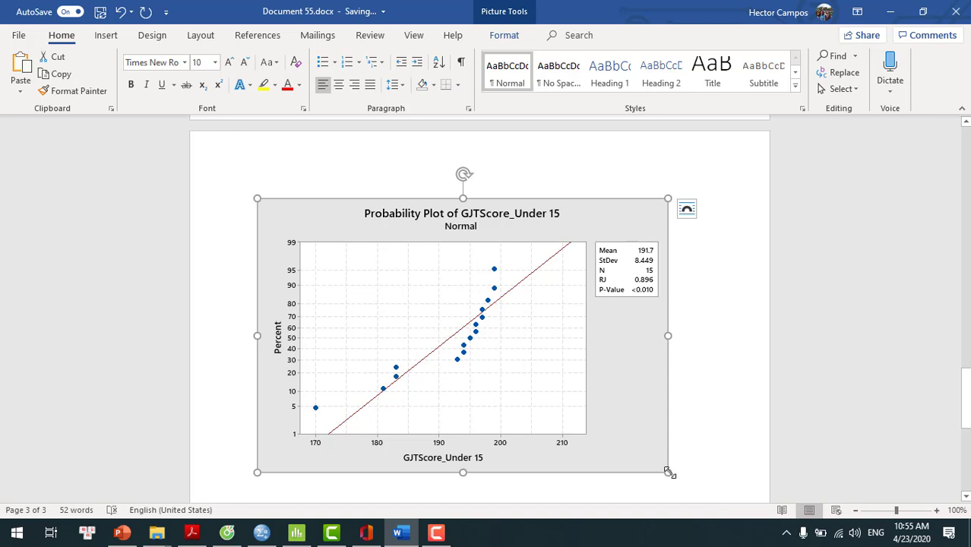
pyautogui.moveTo(570, 419); pyautogui.dragTo(457, 353)
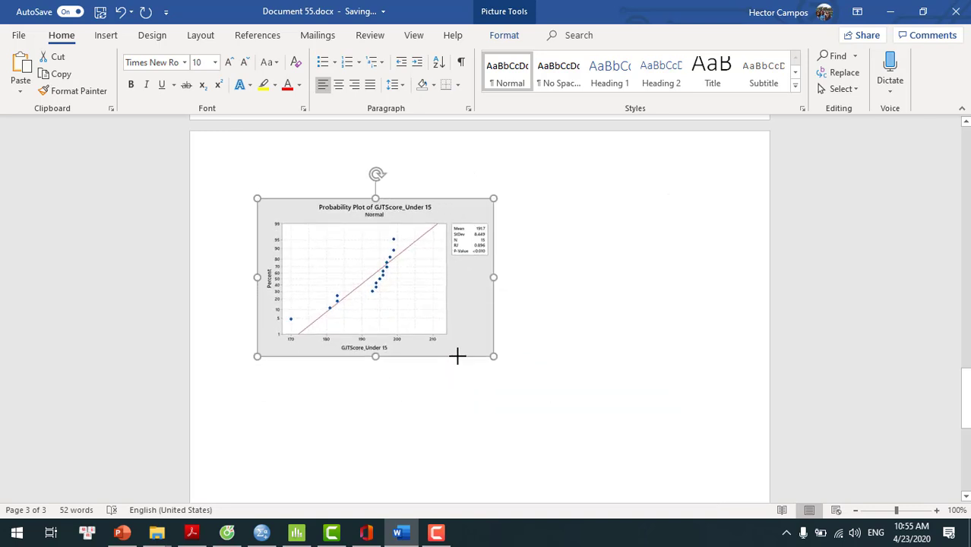
# Step: Shrink the GJTScore_Under 15 histogram above the probability plot to about half its width and mirror it horizontally
pyautogui.click(966, 123)
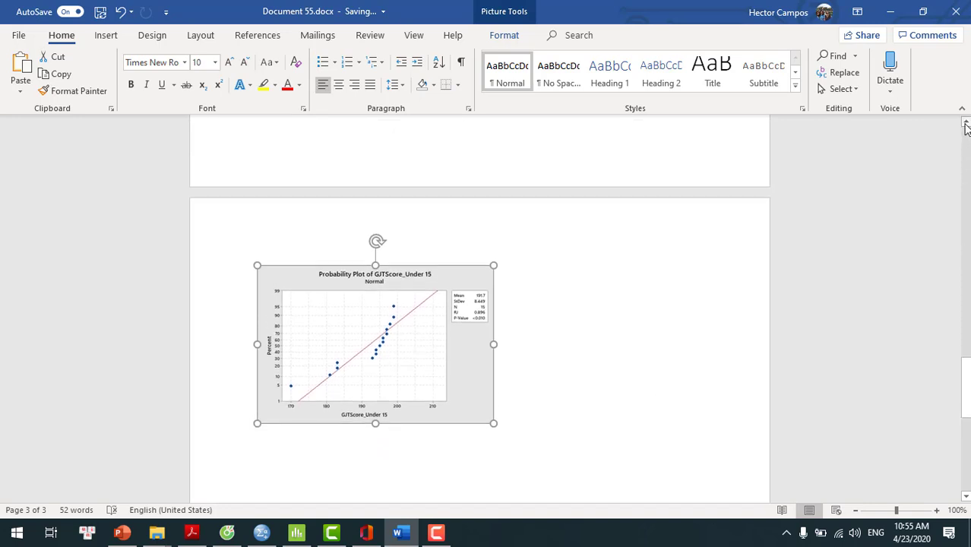
pyautogui.click(966, 123)
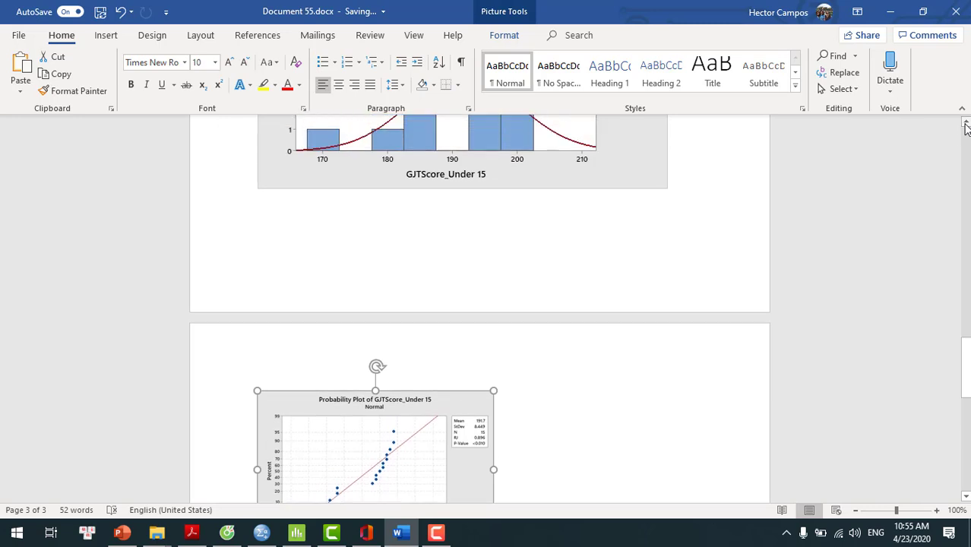
pyautogui.click(966, 123)
pyautogui.click(966, 123)
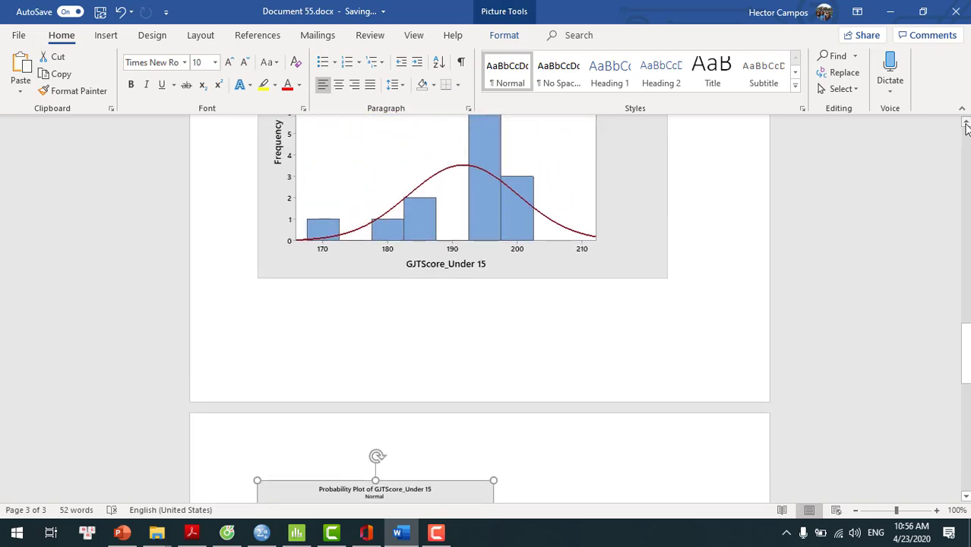
pyautogui.click(966, 123)
pyautogui.click(966, 123)
pyautogui.click(966, 123)
pyautogui.click(966, 123)
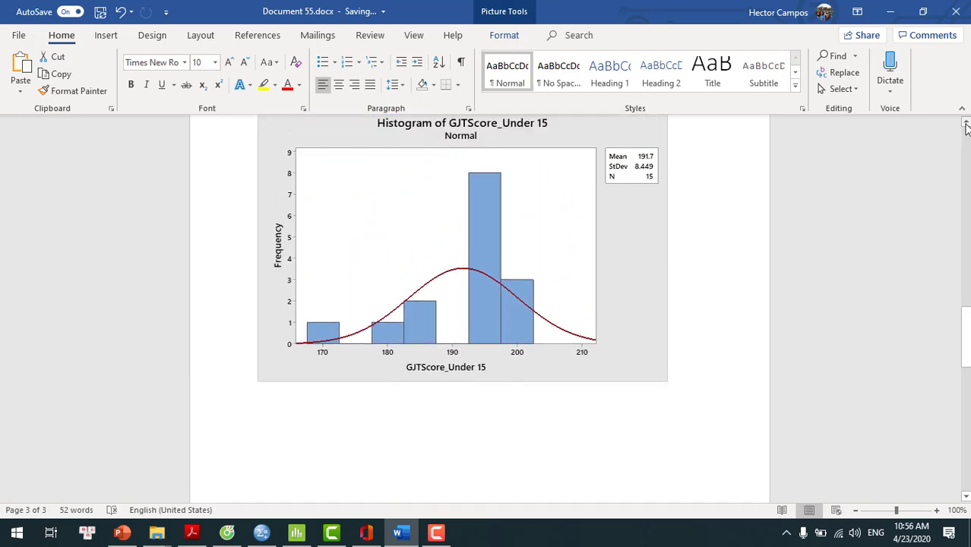
pyautogui.click(966, 123)
pyautogui.scroll(1, 571, 326)
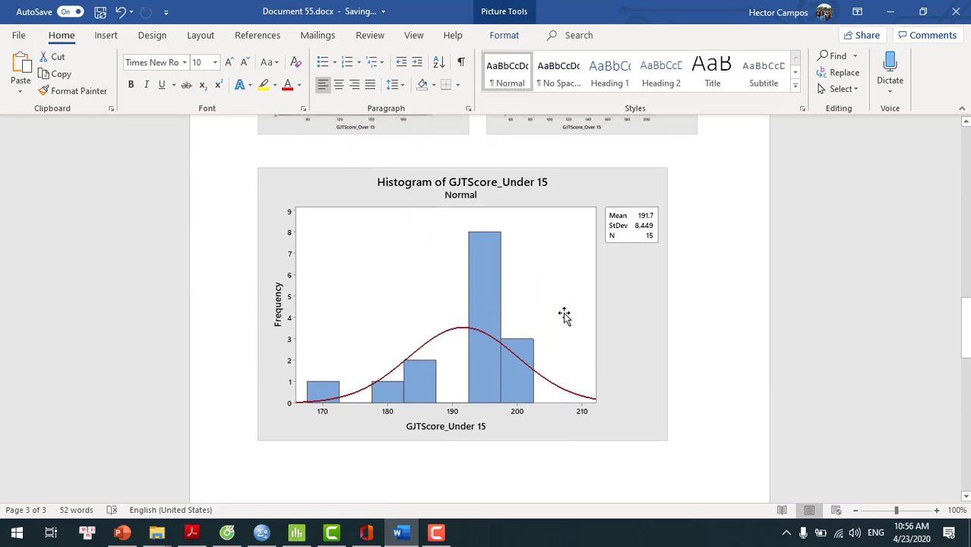
pyautogui.click(617, 326)
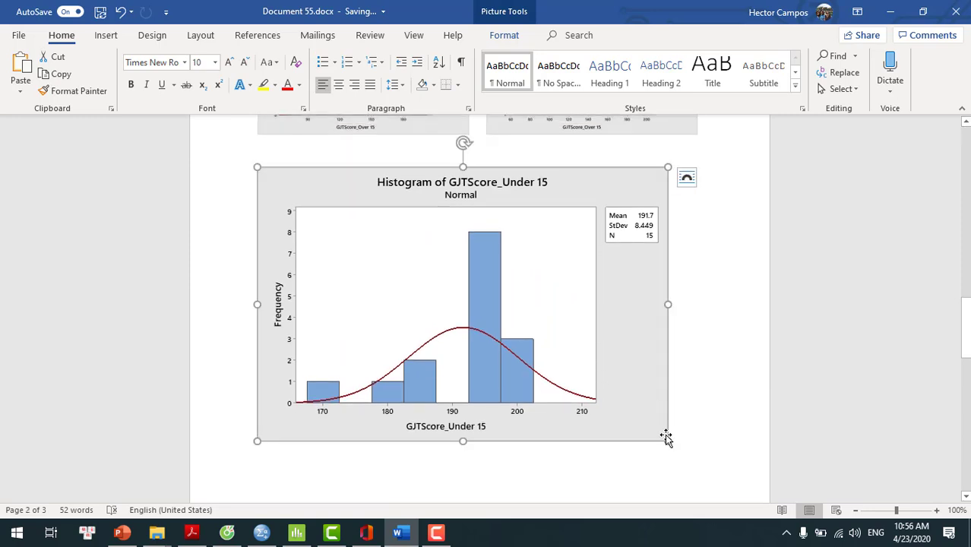
pyautogui.moveTo(668, 441); pyautogui.dragTo(622, 417)
pyautogui.moveTo(559, 398); pyautogui.dragTo(254, 303)
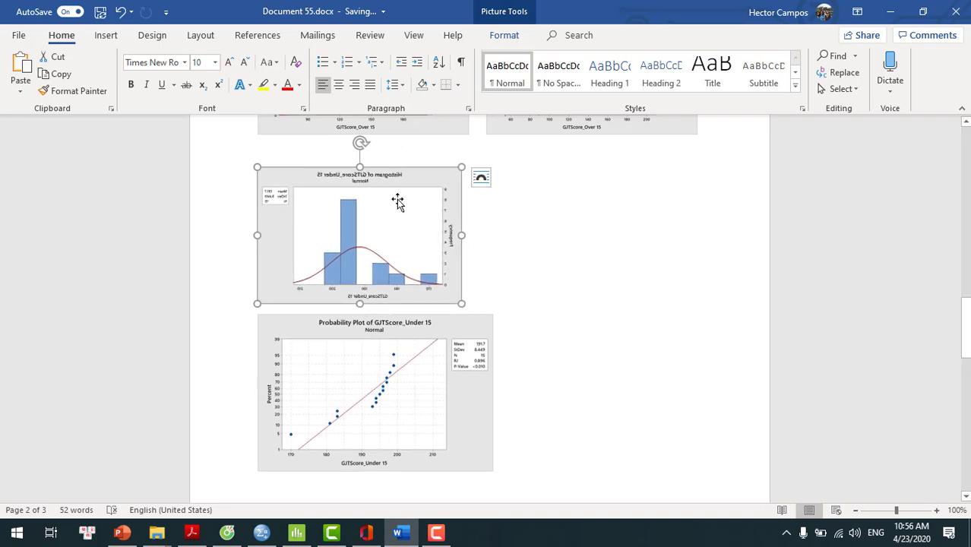
# Step: Resize the GJTScore_Under 15 probability plot to match the histogram and paste a copy beside the histogram, leaving a small gap between them
pyautogui.click(442, 433)
pyautogui.moveTo(493, 471); pyautogui.dragTo(460, 446)
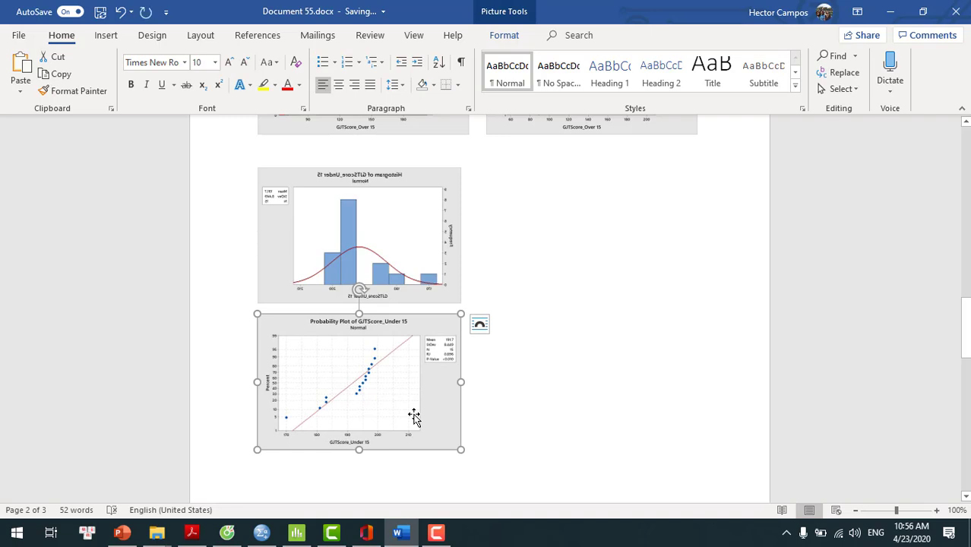
pyautogui.click(544, 187)
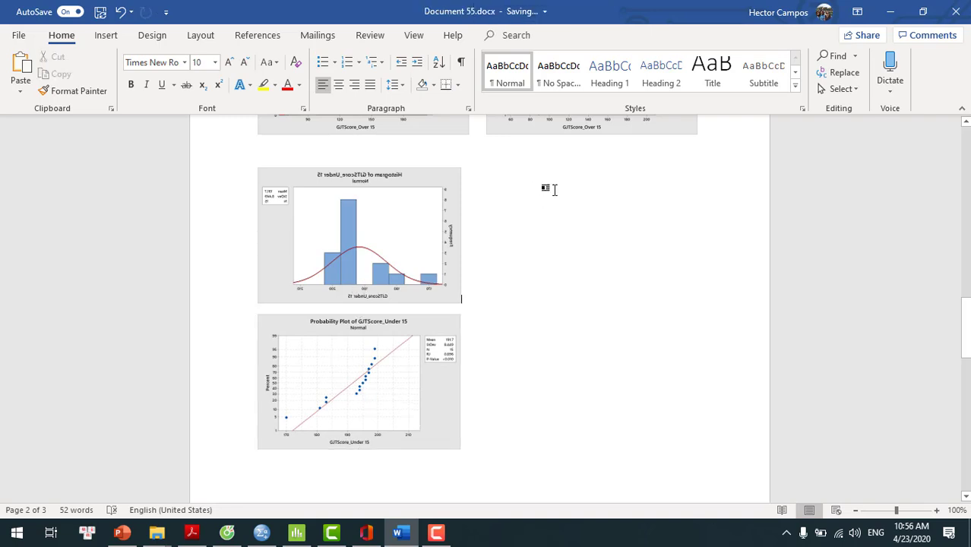
pyautogui.hotkey('ctrl', 'v')
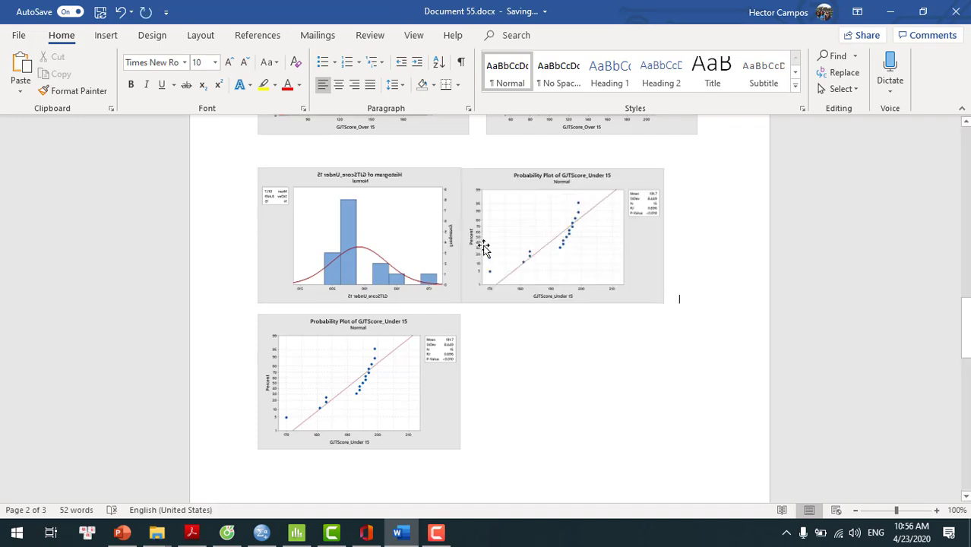
pyautogui.click(473, 291)
pyautogui.click(474, 291)
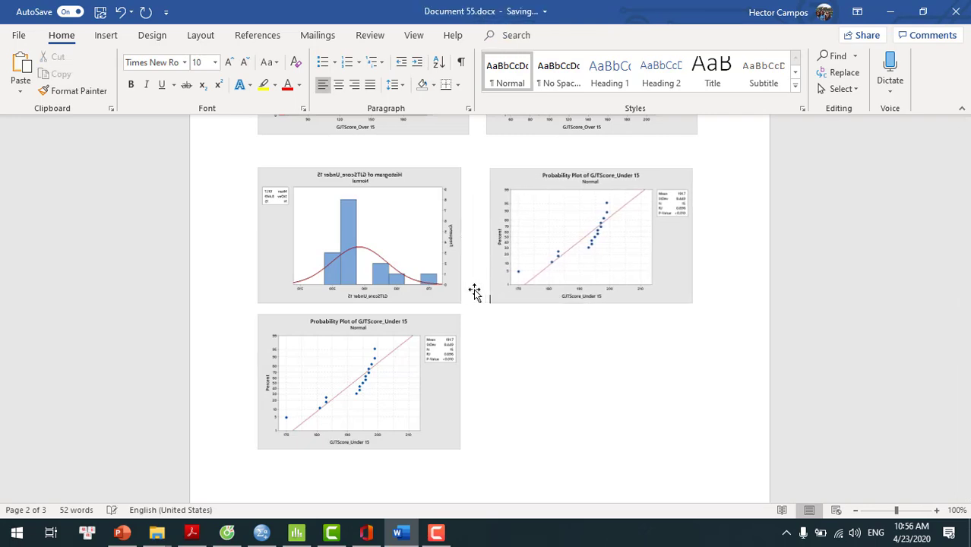
# Step: Delete the duplicate GJTScore_Under 15 probability plot below the histogram and review the arranged graphs
pyautogui.click(439, 418)
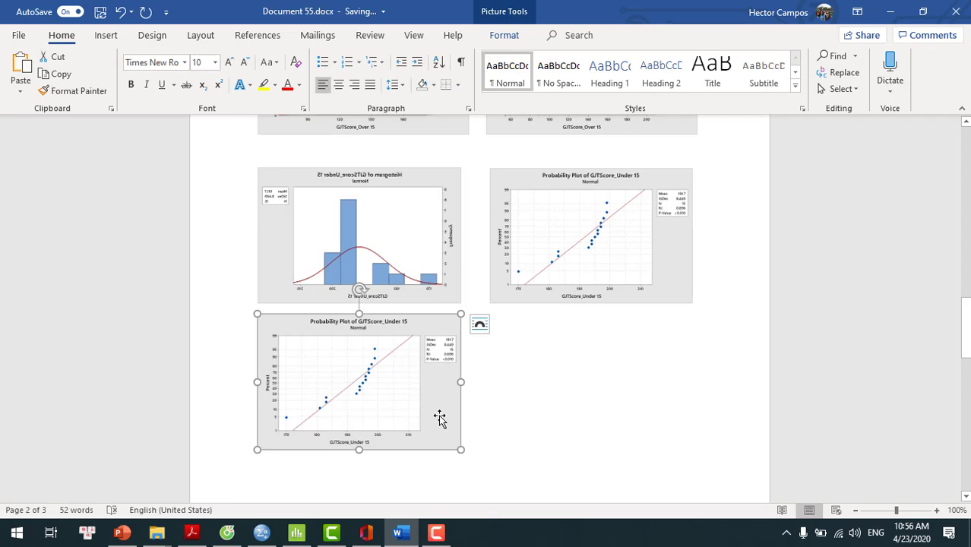
pyautogui.press('Delete')
pyautogui.moveTo(969, 416); pyautogui.dragTo(964, 372)
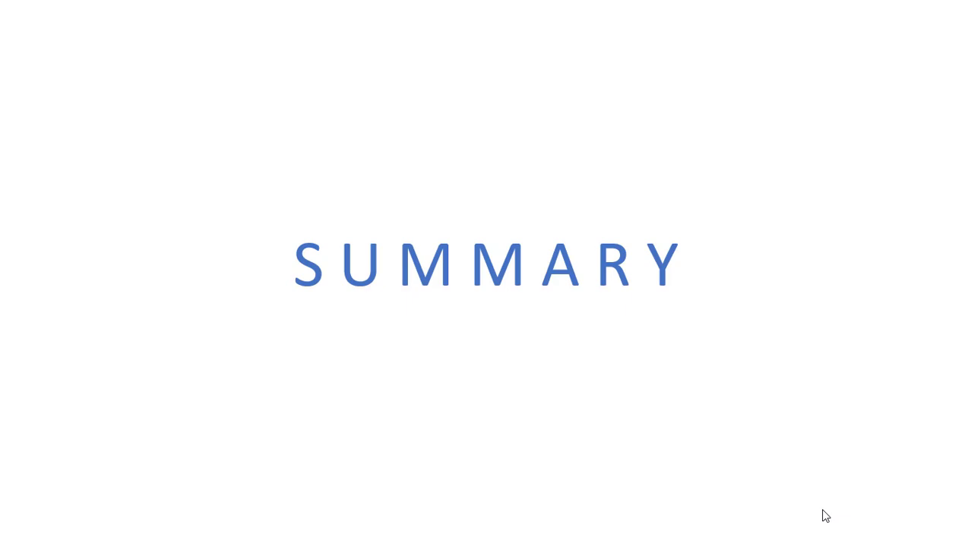
pyautogui.click(823, 510)
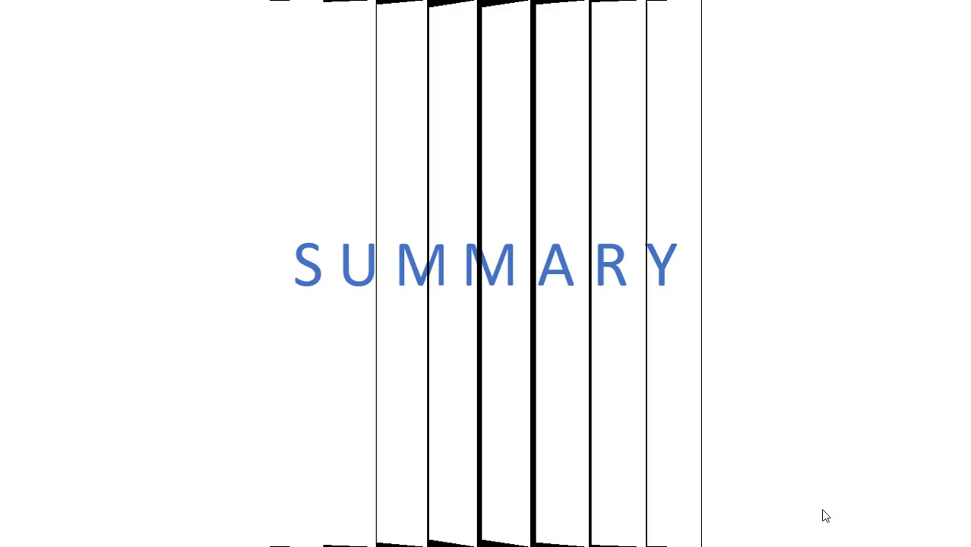